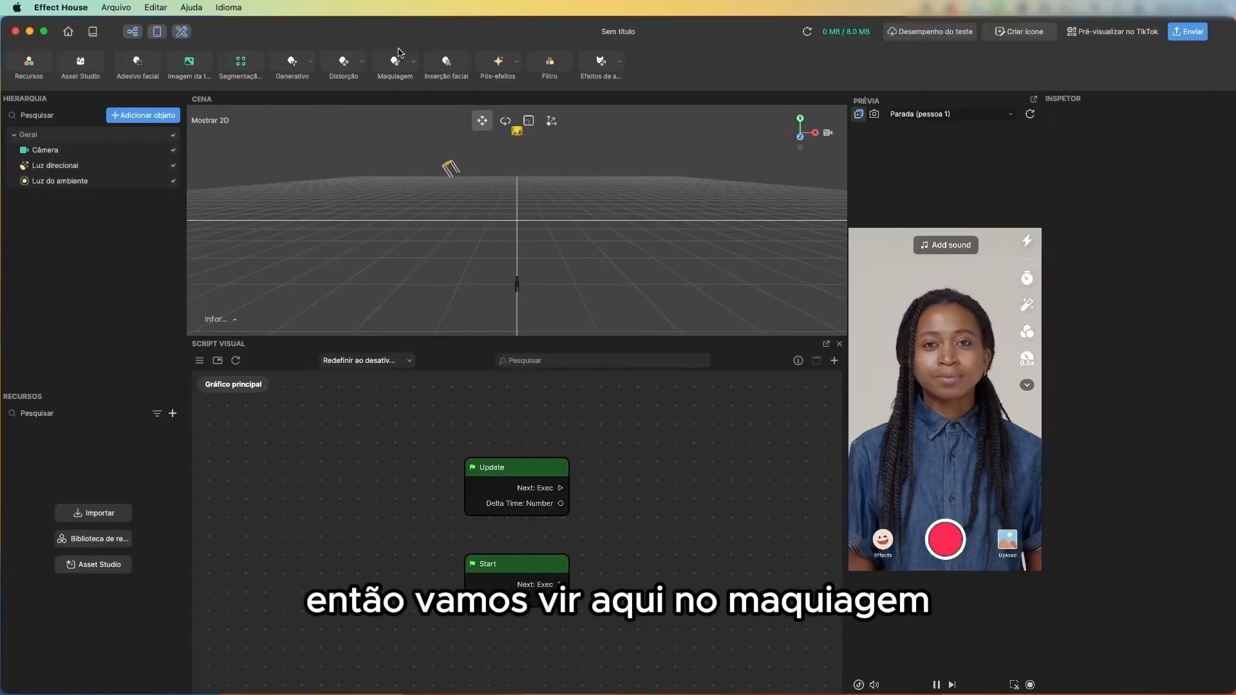
- Add the Segmentação de cabelos makeup effect to the scene and switch the preview to the live FaceTime HD Camera
click(399, 62)
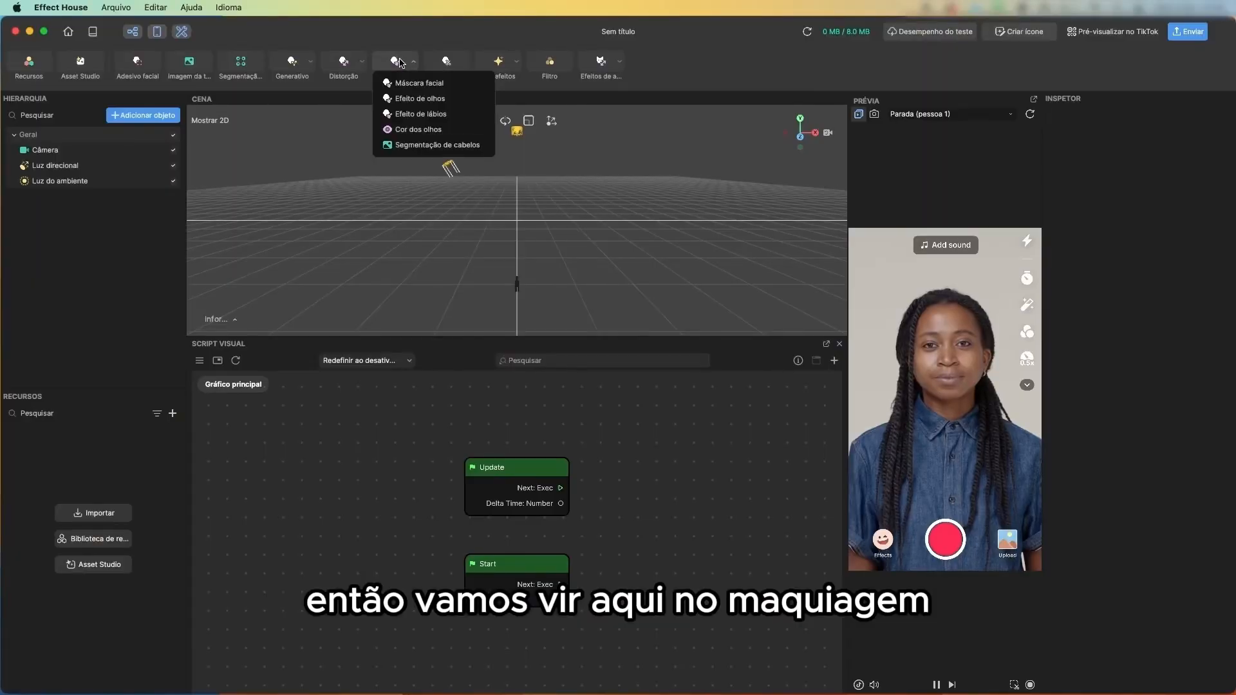
click(419, 145)
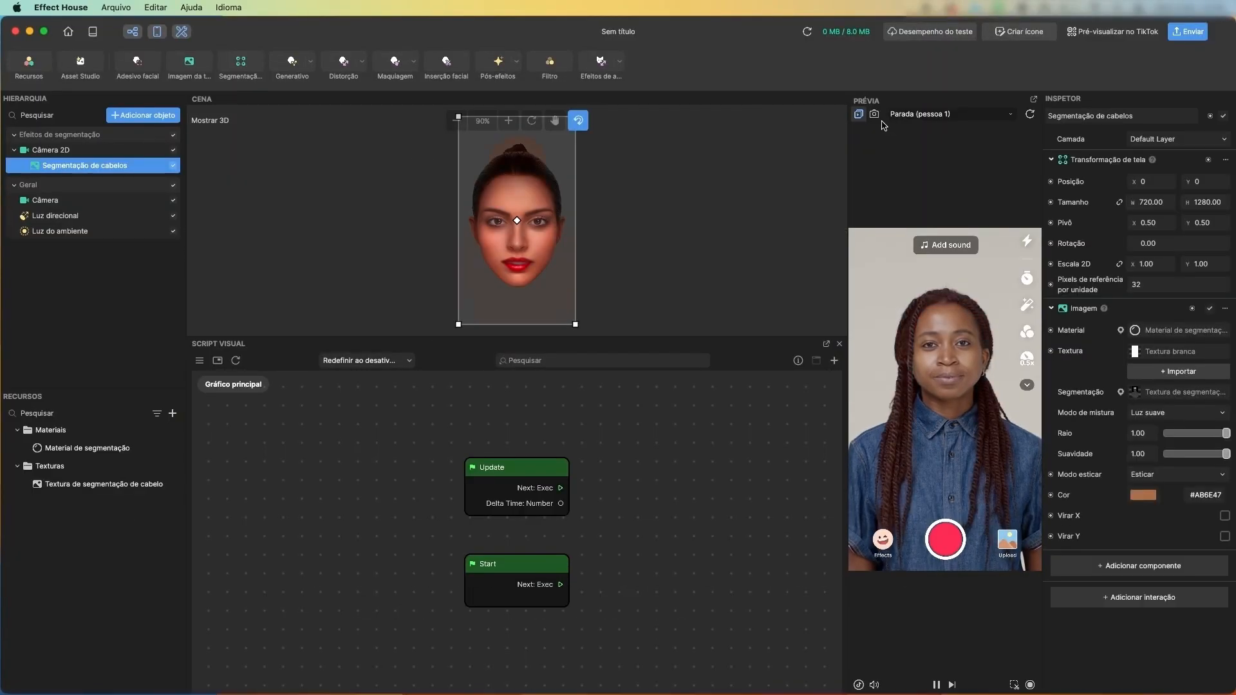
click(877, 119)
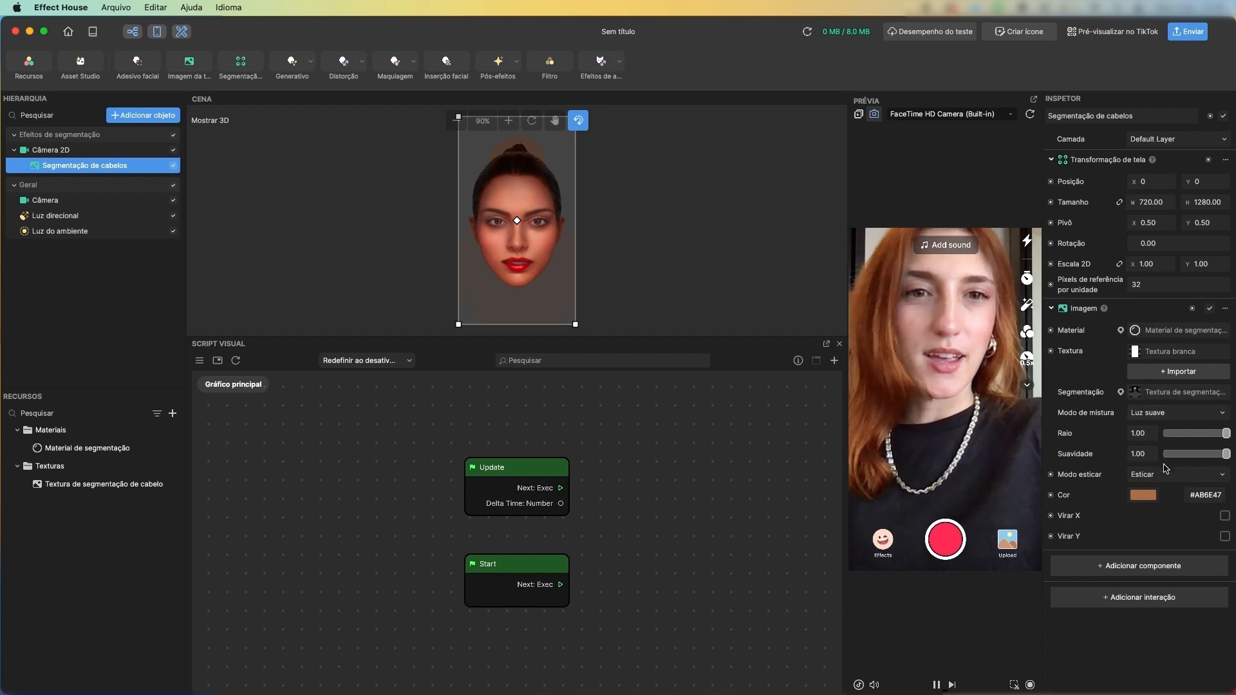
- Set the colour of the hair segmentation image to a dark, slightly pinkish cherry red, #600622
click(1144, 495)
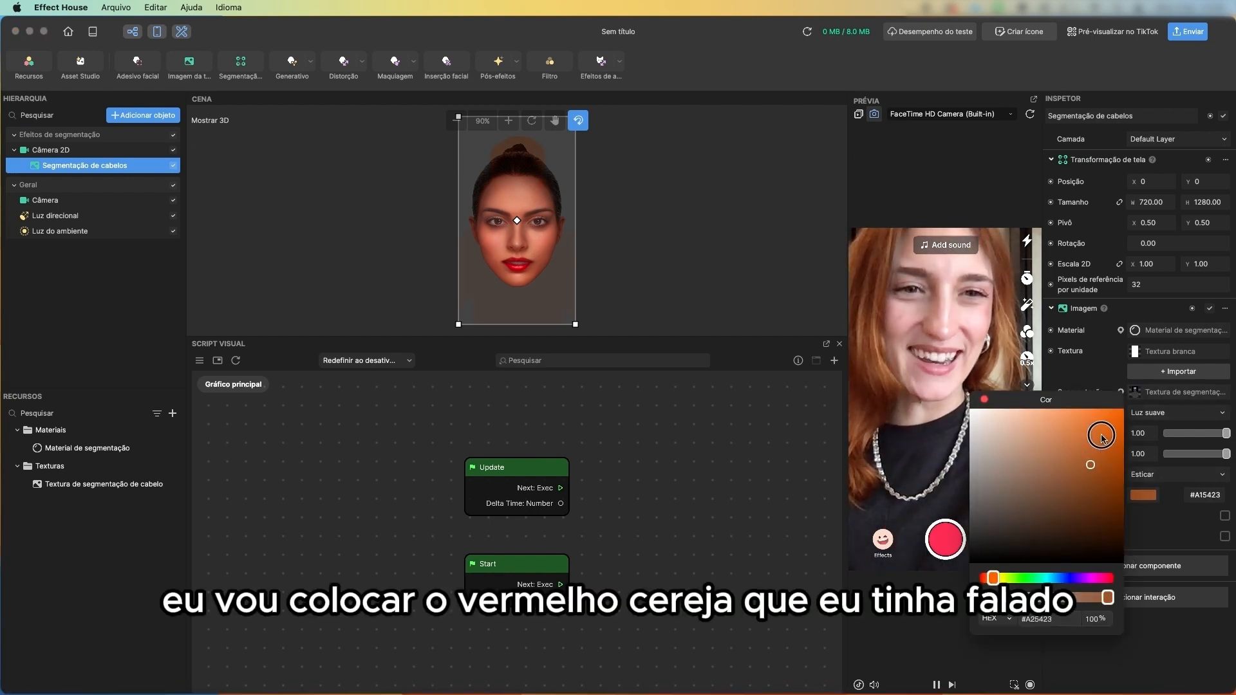
drag(1118, 421, 1118, 419)
click(987, 580)
drag(986, 582, 982, 583)
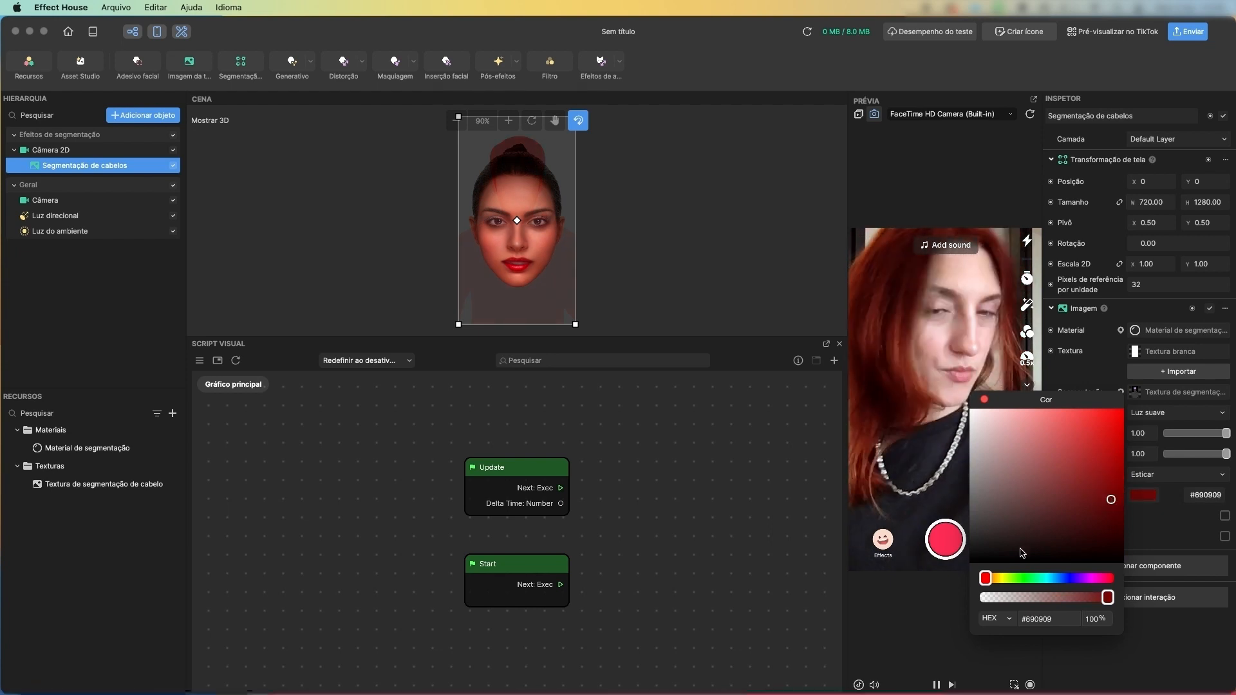
click(1112, 508)
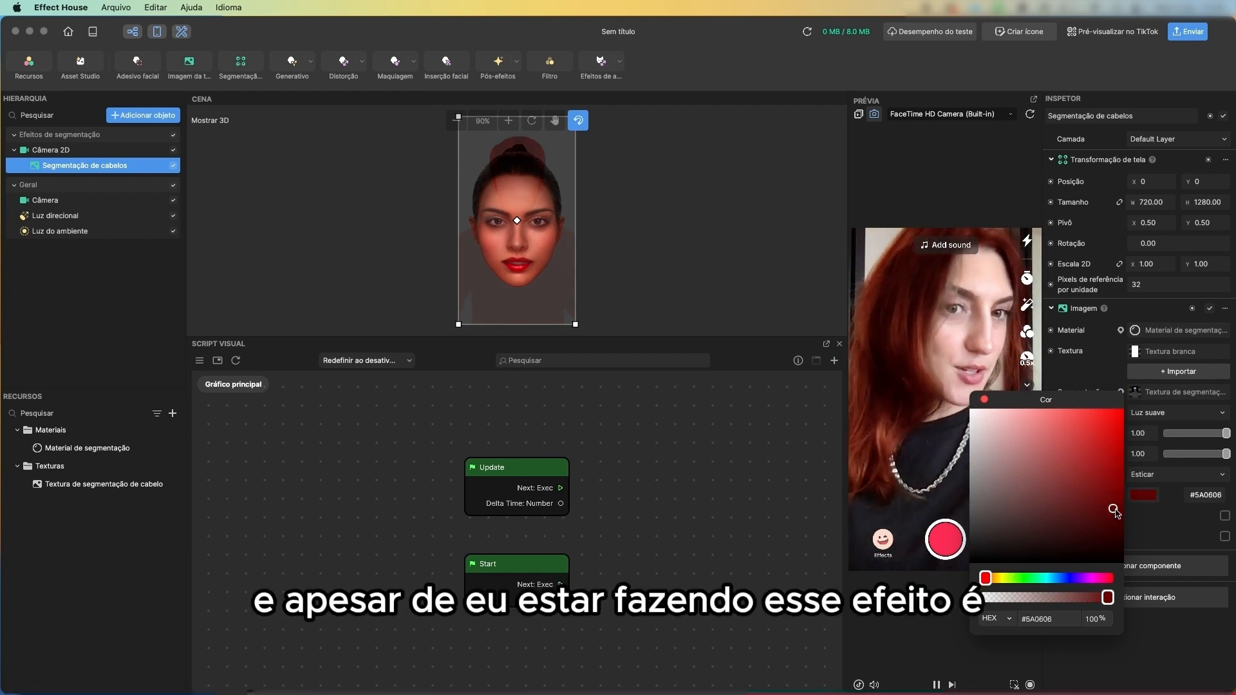
click(1123, 517)
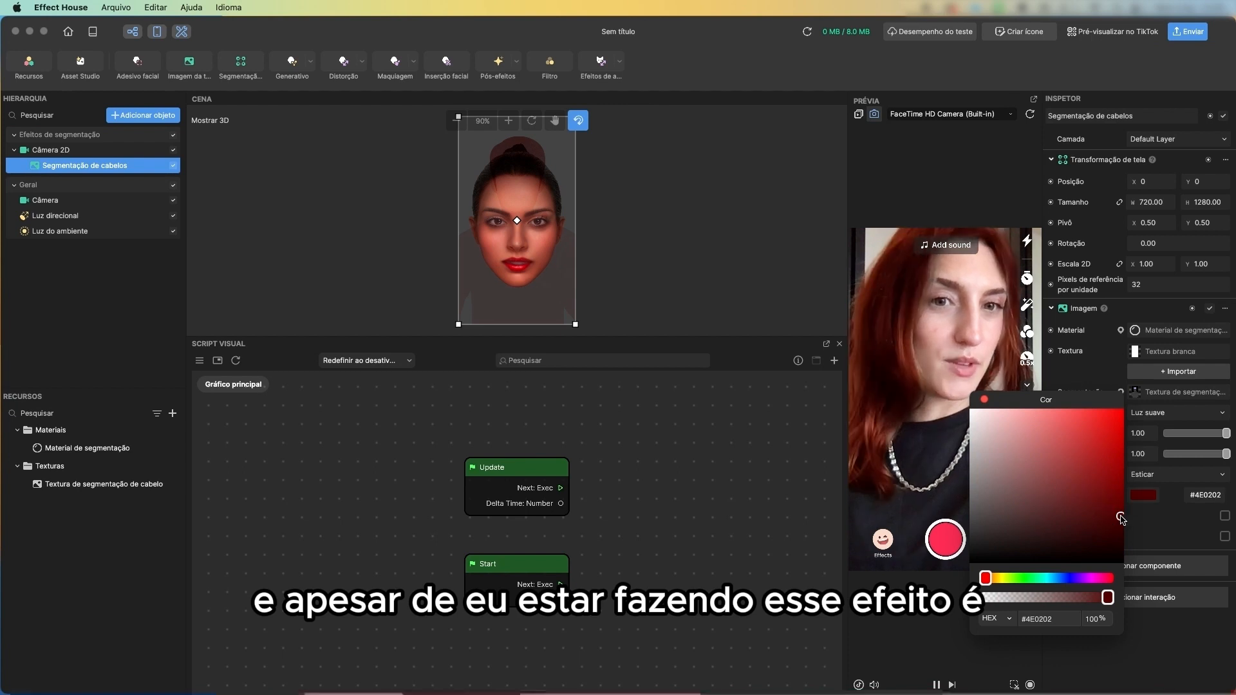
click(1122, 494)
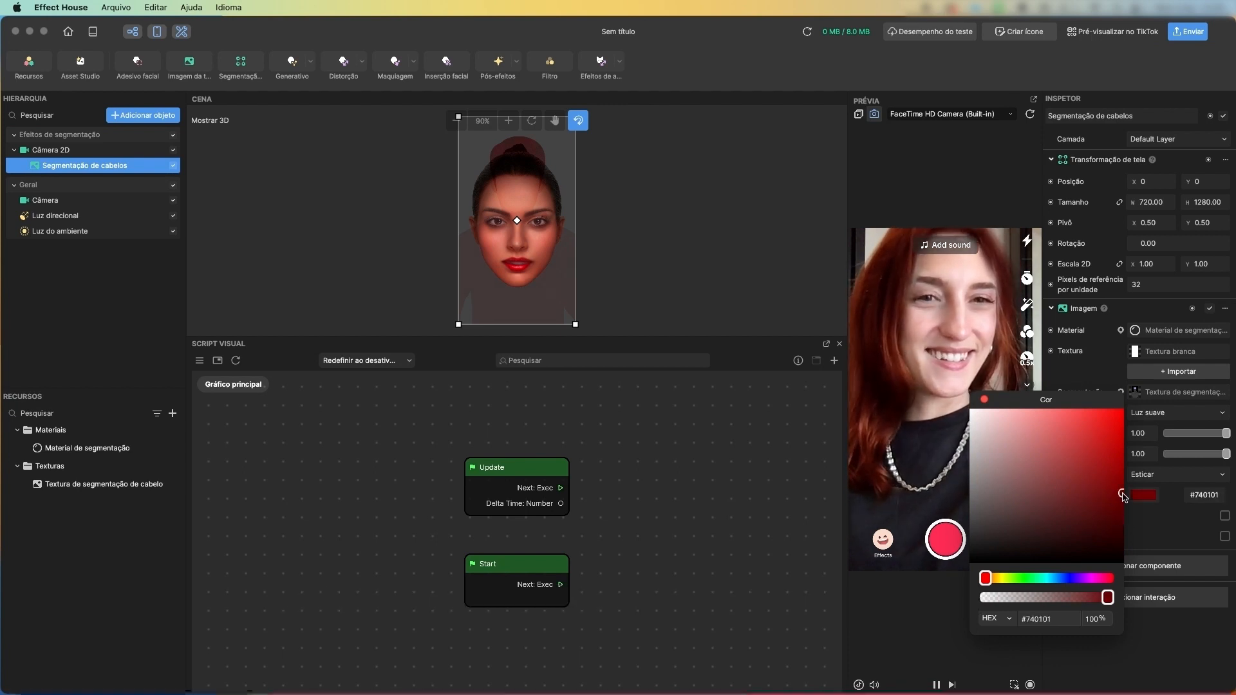
click(1107, 577)
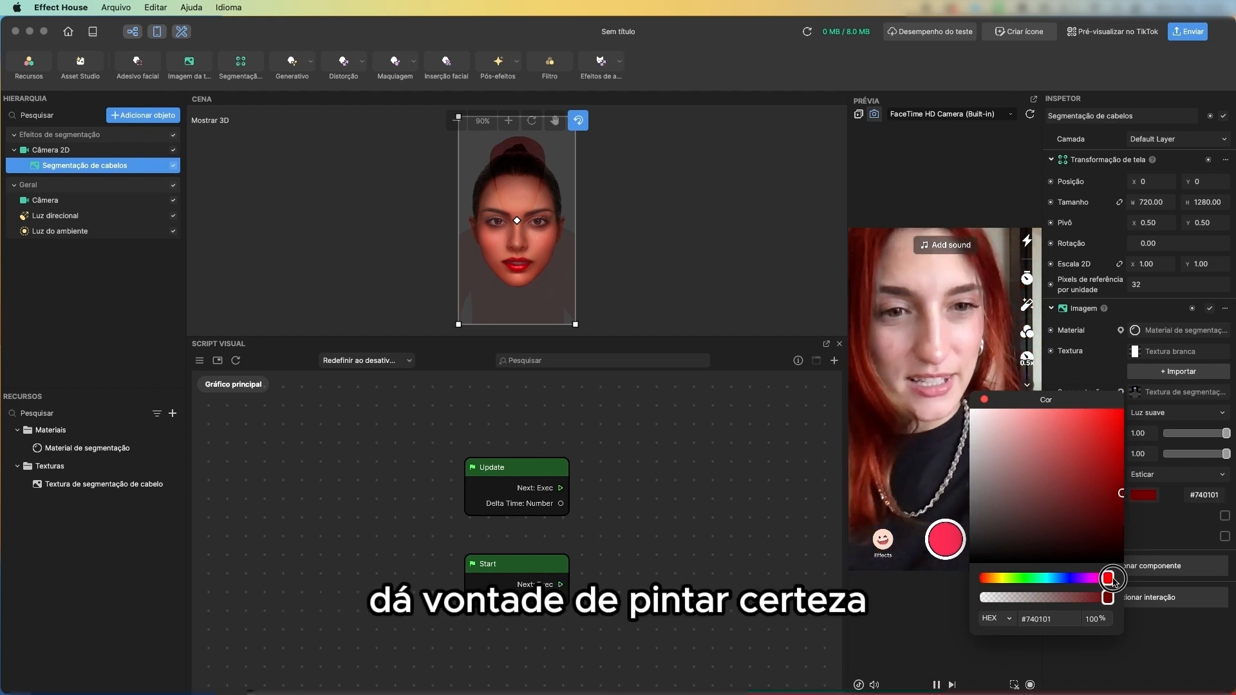
drag(1107, 578, 1100, 578)
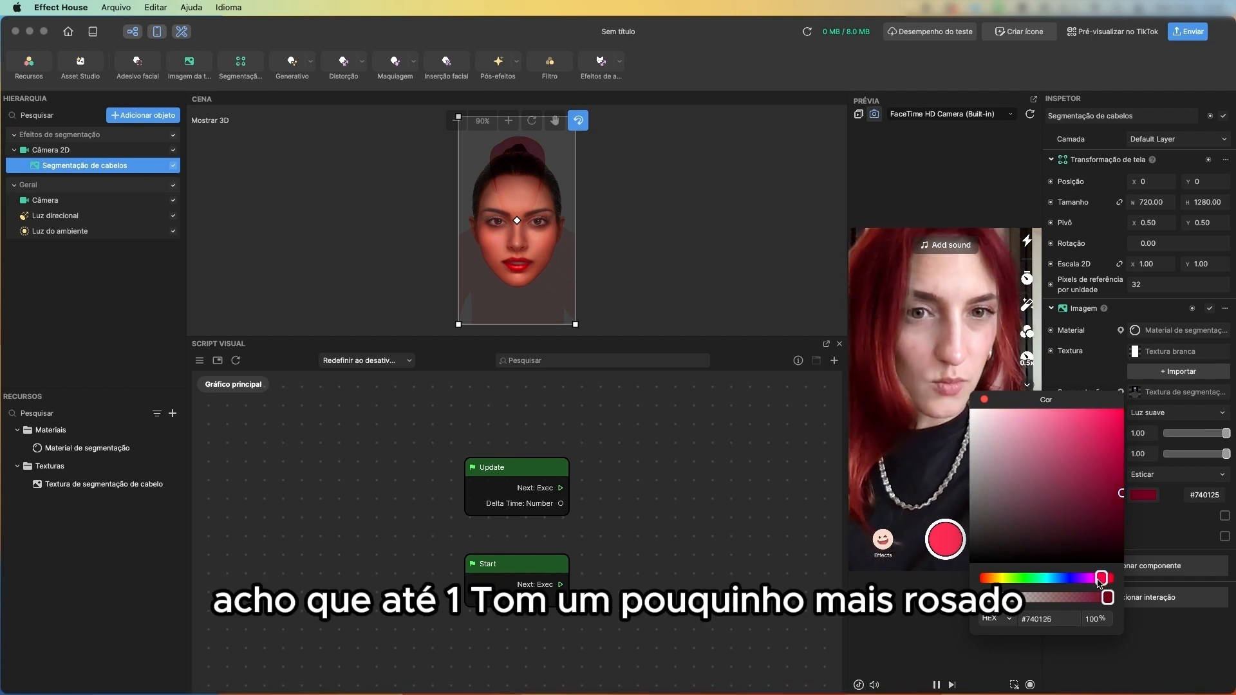
click(1114, 506)
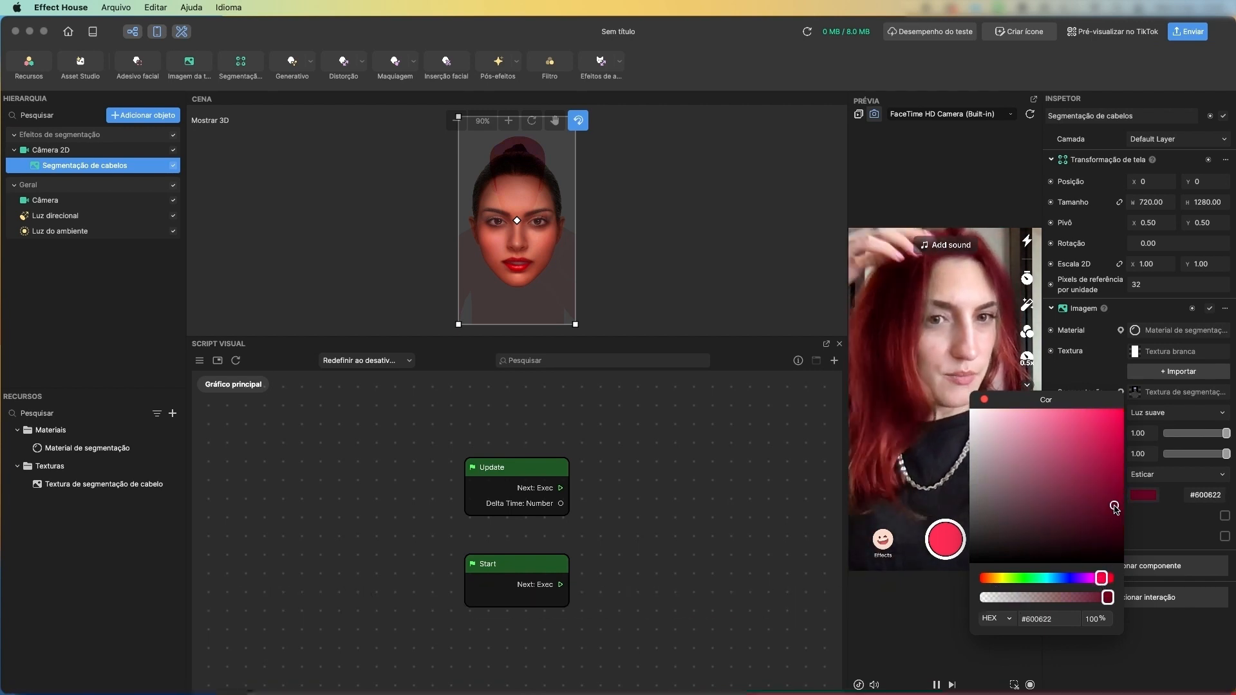
click(984, 400)
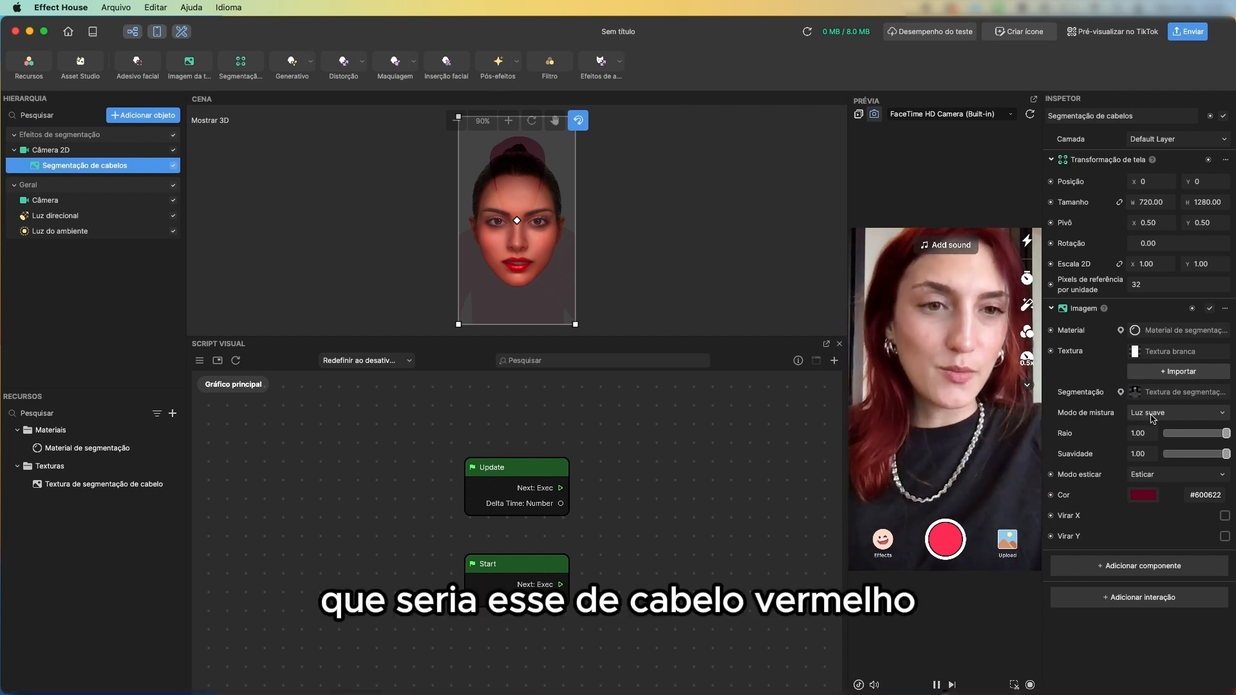
- Try the Escurecer, Multiplicar and Clarear blend modes on the hair segmentation image
click(1151, 415)
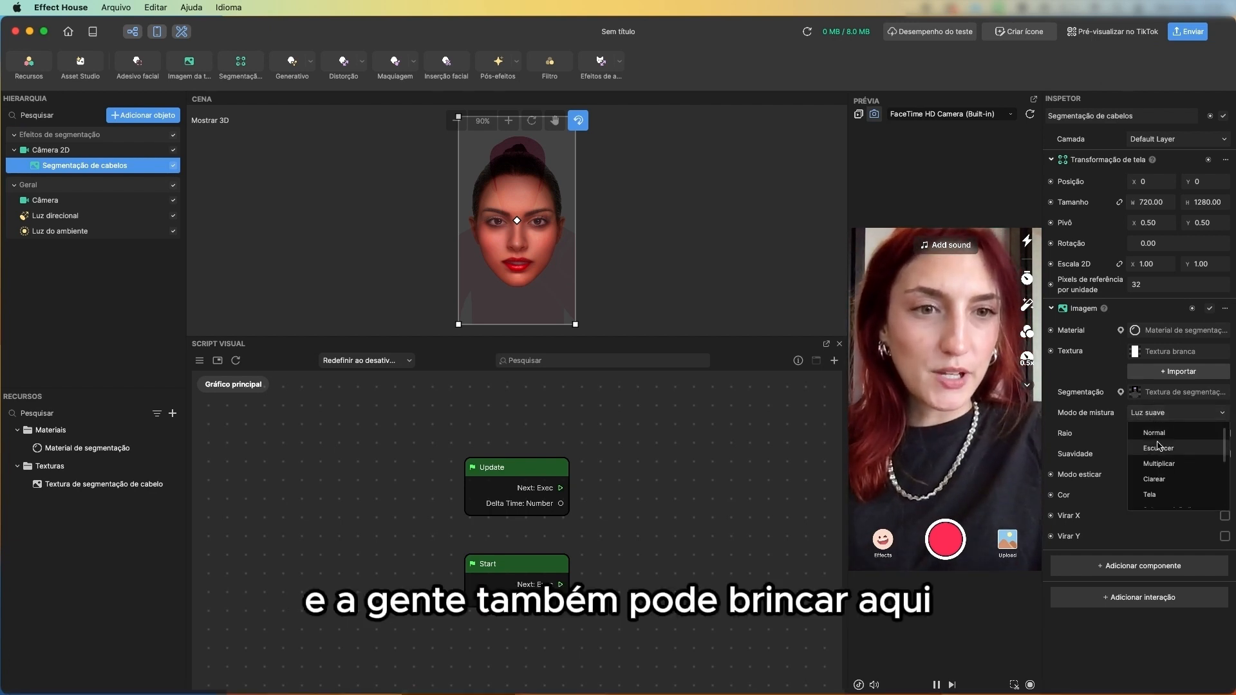
click(1158, 445)
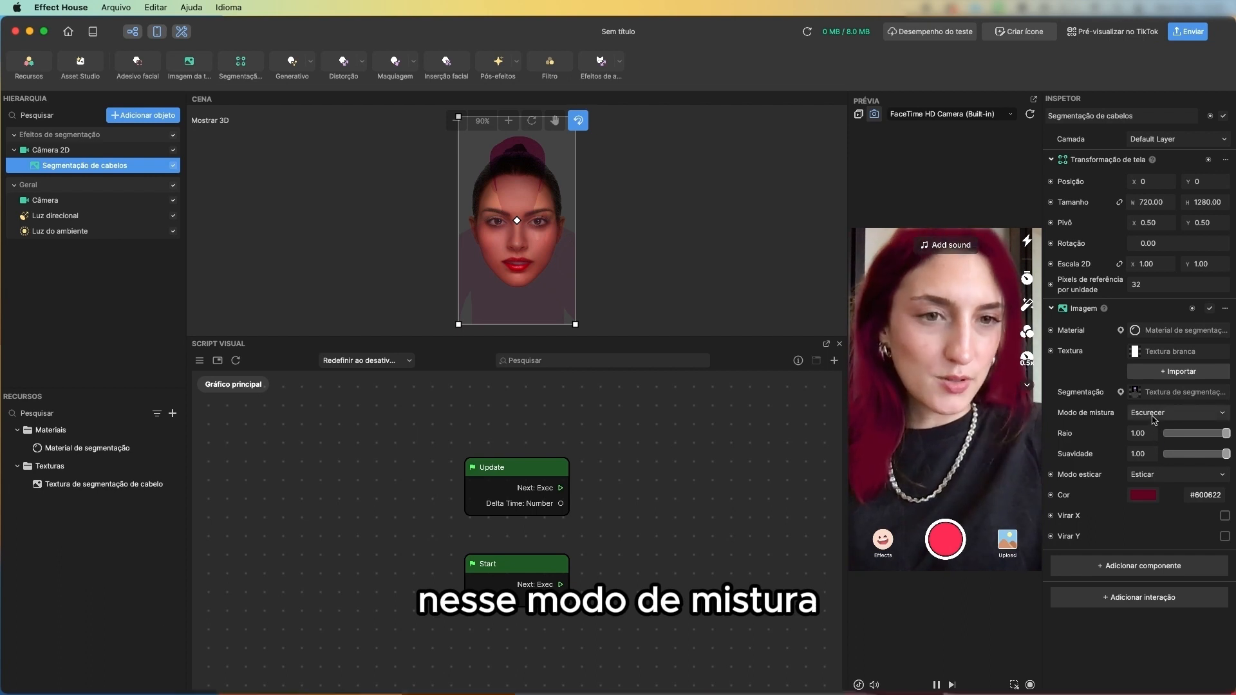
click(1159, 413)
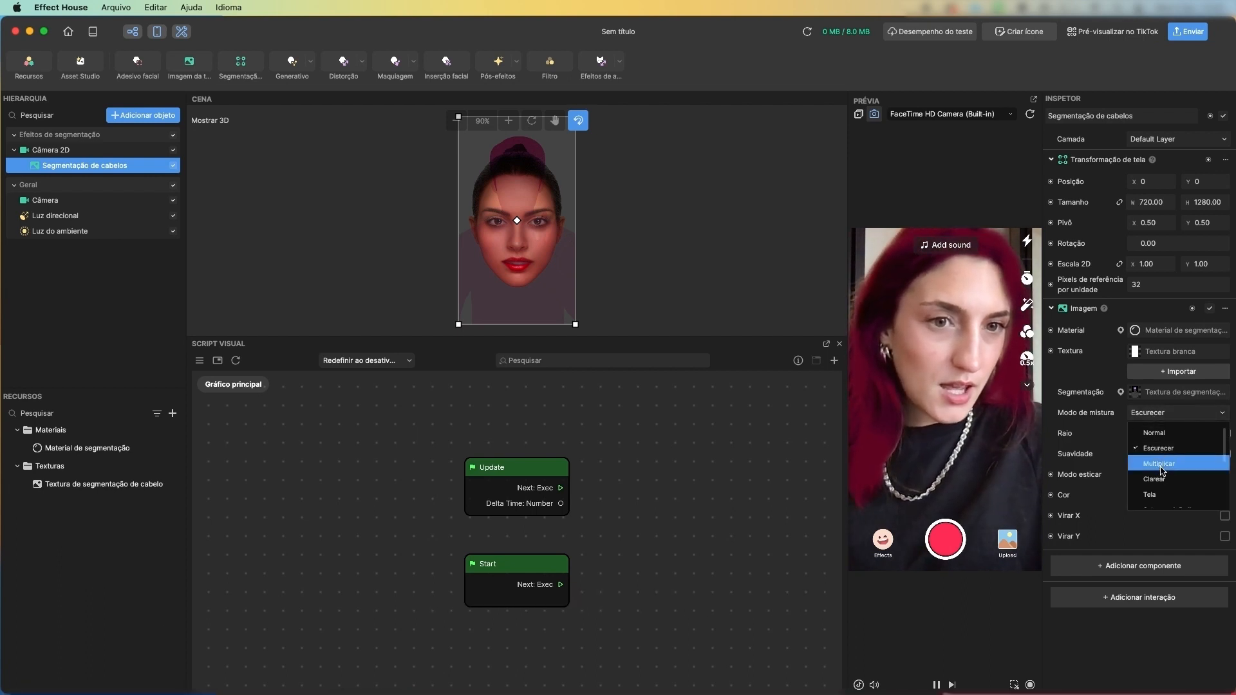
click(1158, 464)
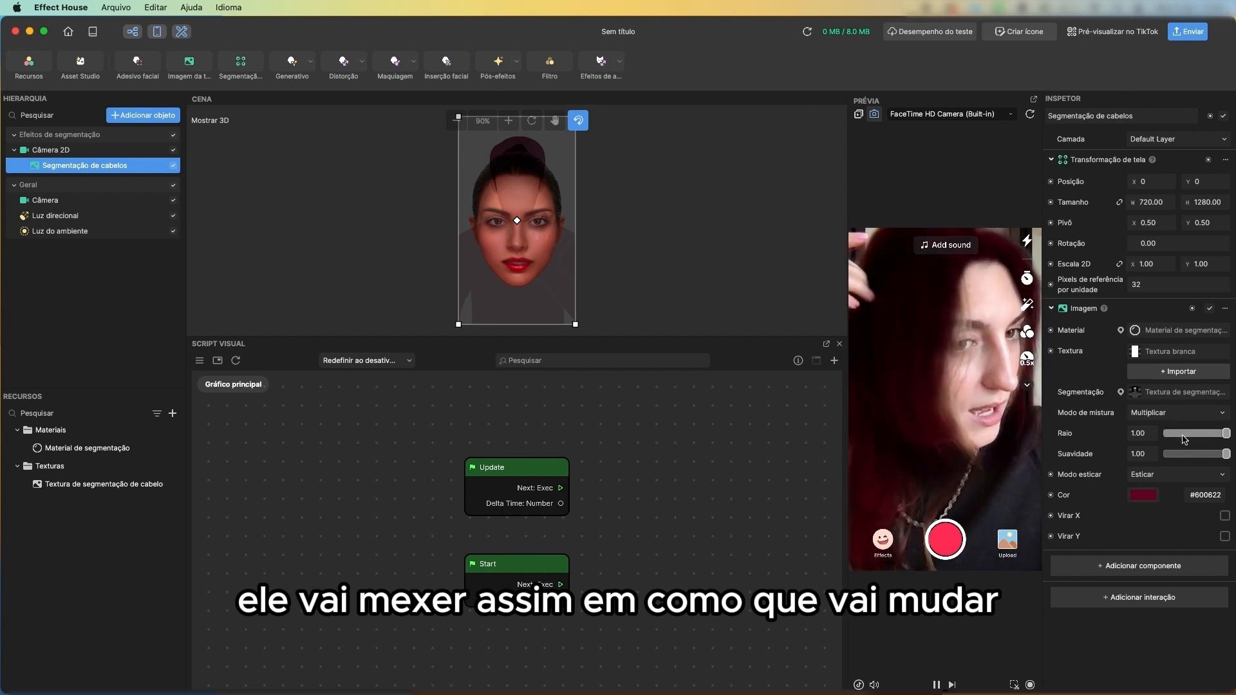
click(1173, 415)
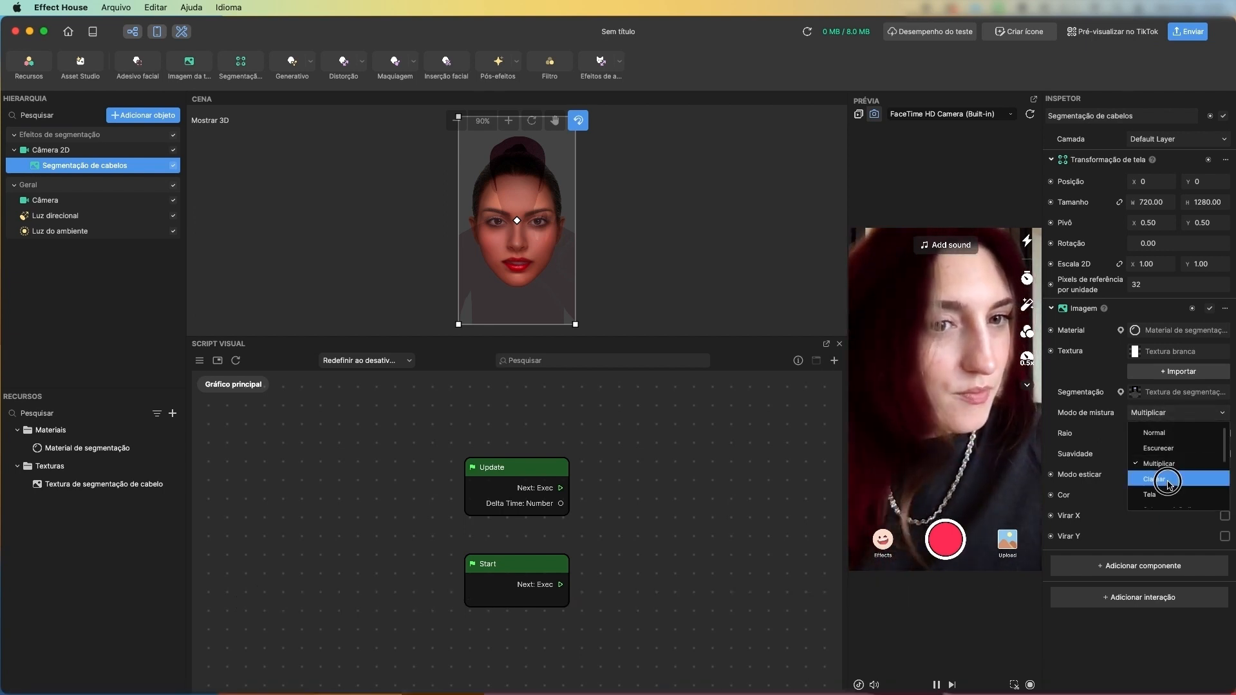
click(1167, 480)
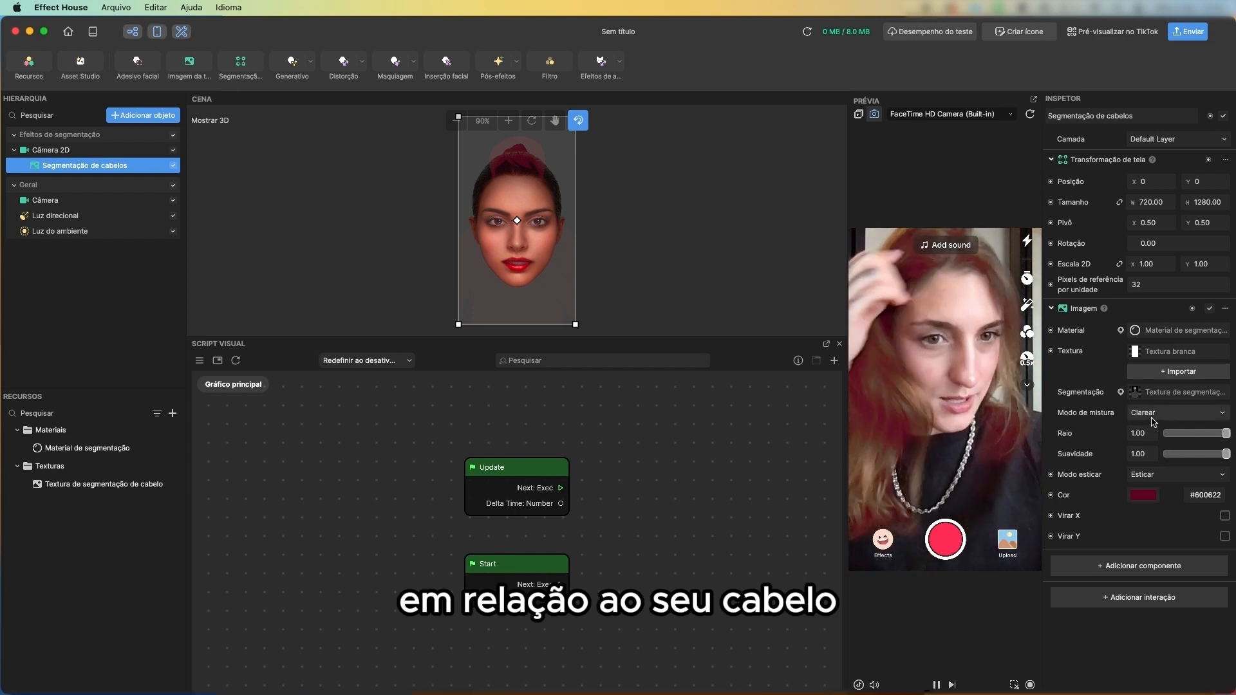
- Try the Superexposição de cores, Subexposição linear and Subexposição de cores blend modes on the hair, and return the mode to Luz suave
click(1153, 419)
scroll(1165, 462, down, 3)
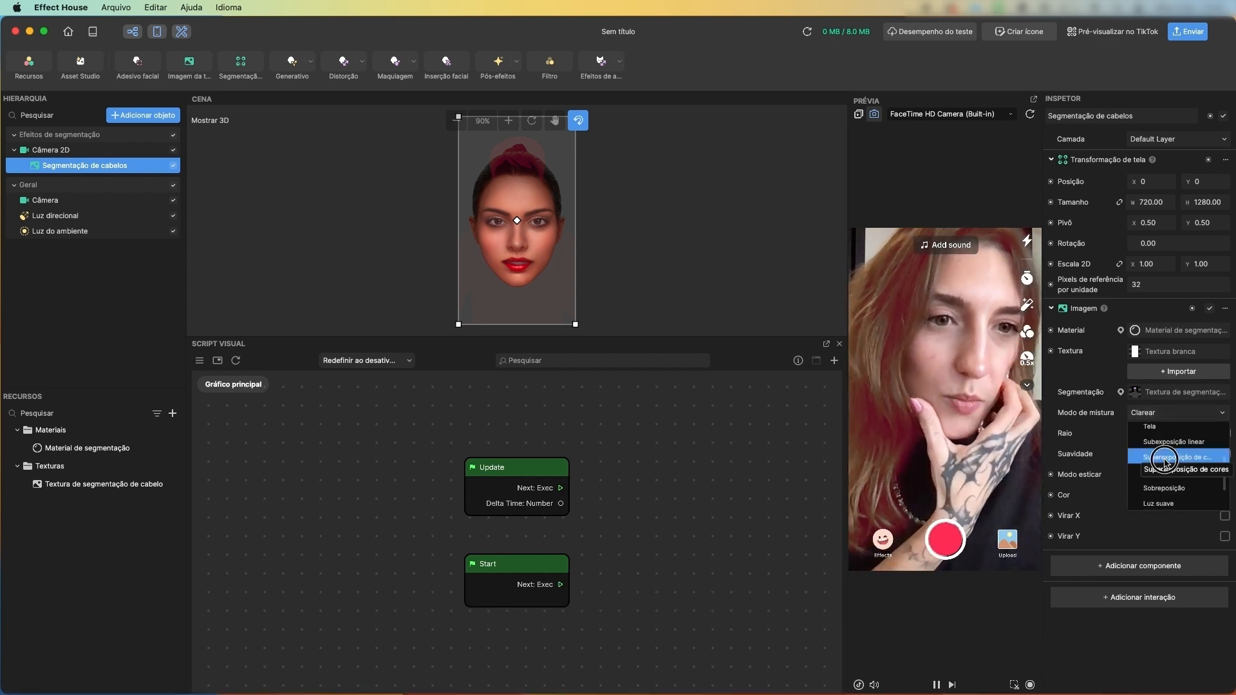
click(1166, 461)
click(1158, 418)
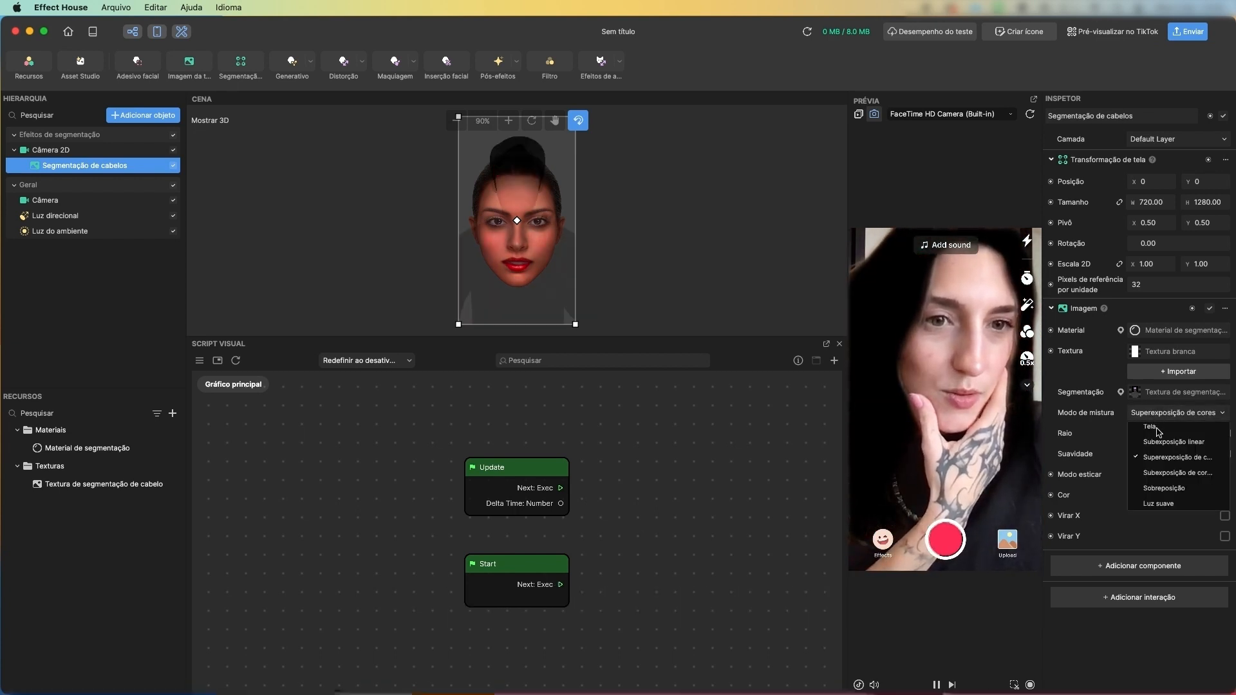
click(1158, 444)
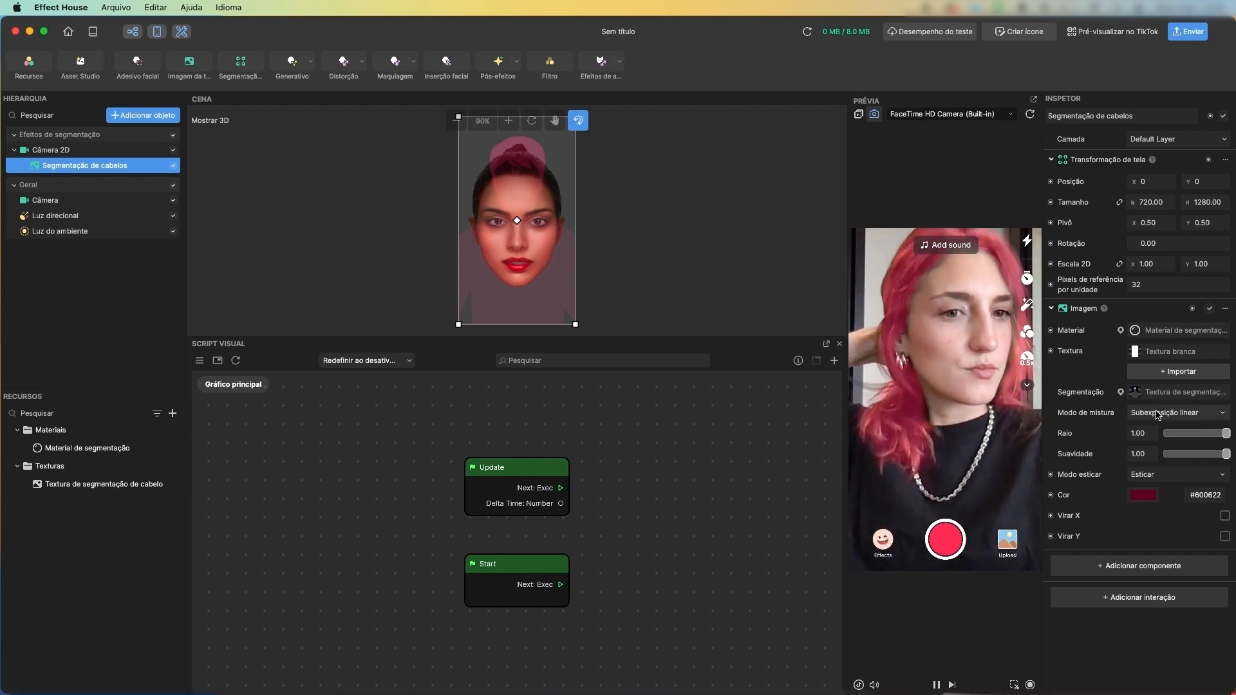
click(1157, 413)
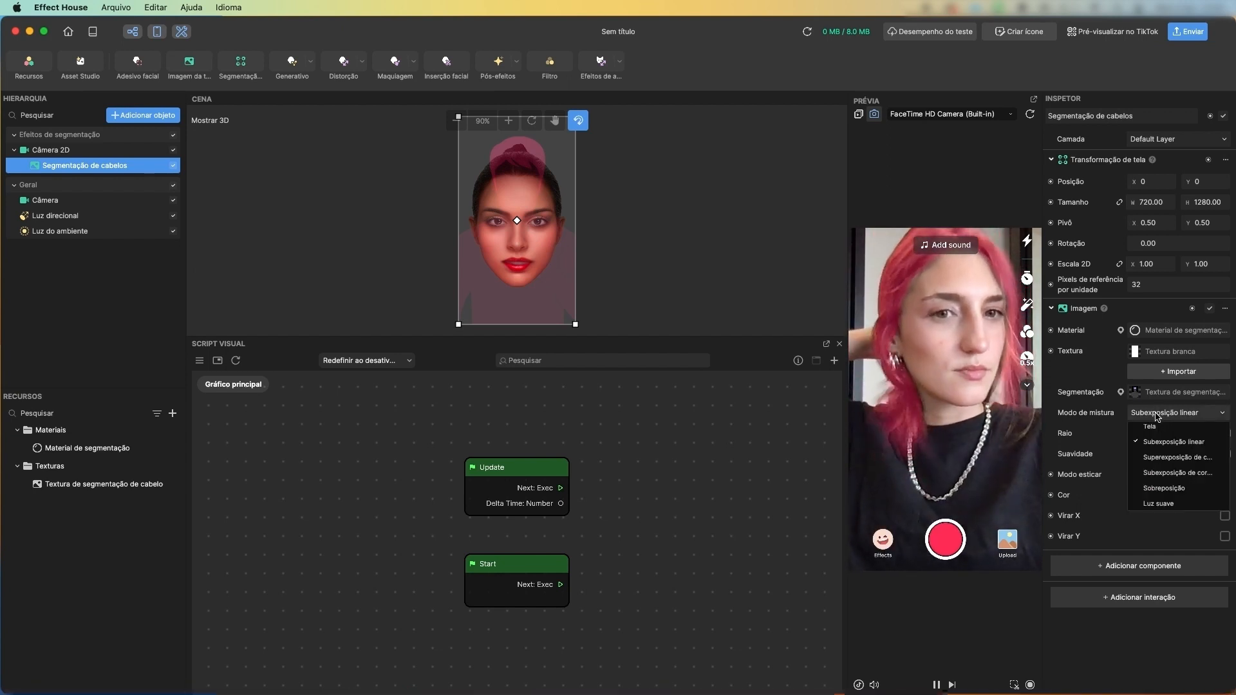
click(1168, 473)
click(1161, 418)
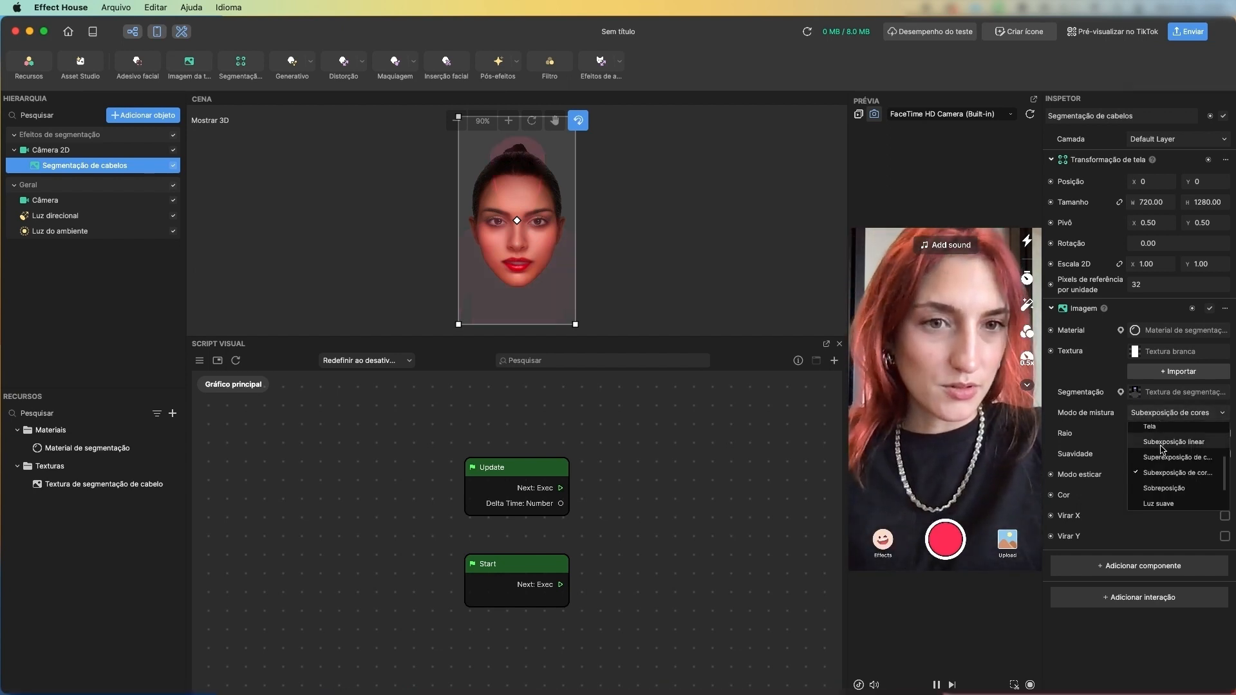
click(1169, 474)
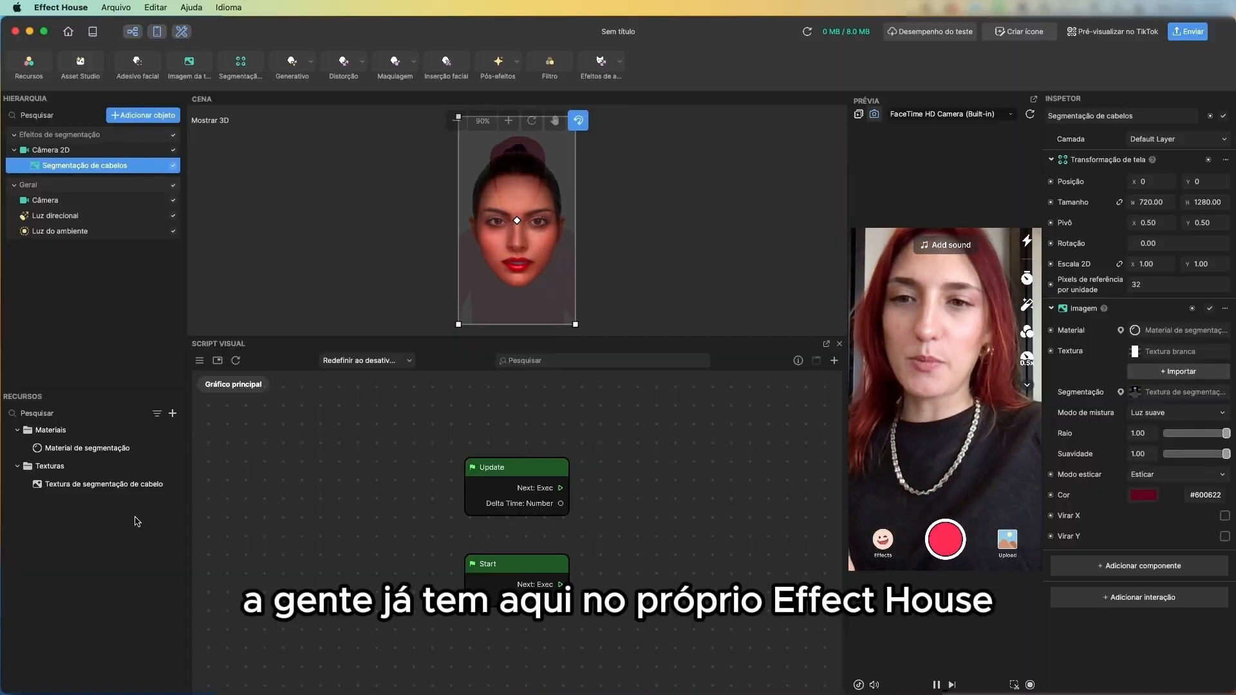
- Deselect the hair segmentation object, open the resource library for browsing and reload its contents
right_click(137, 520)
click(119, 519)
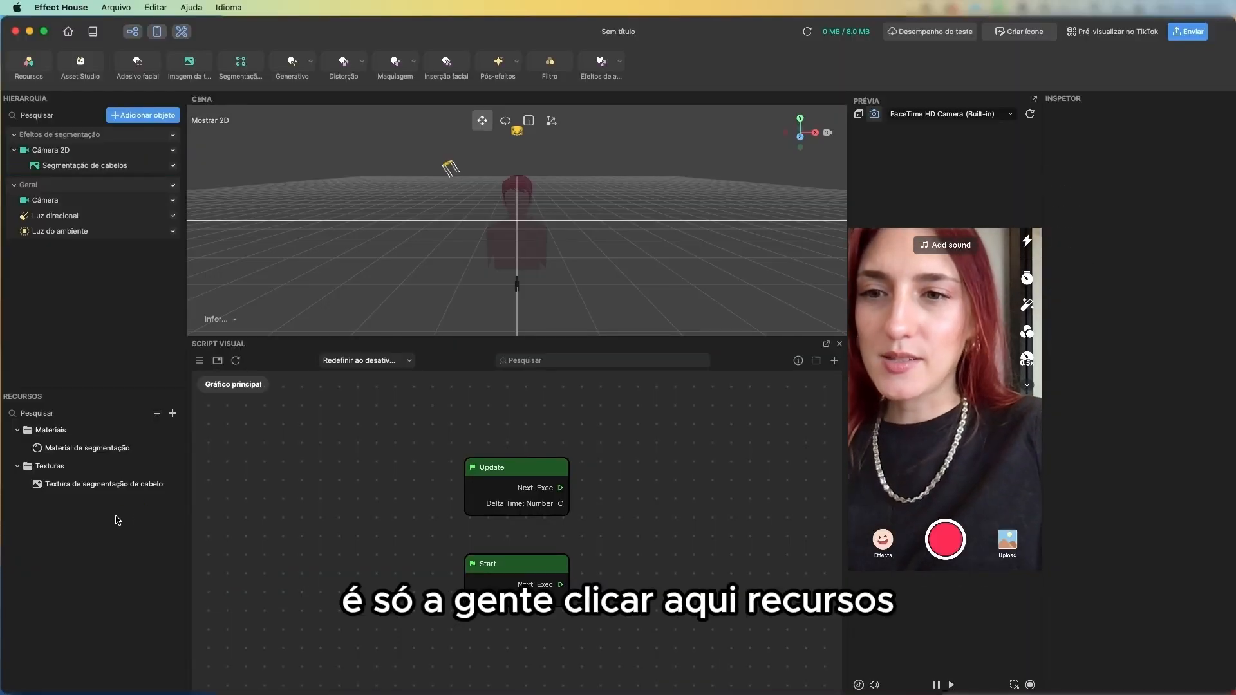
click(173, 414)
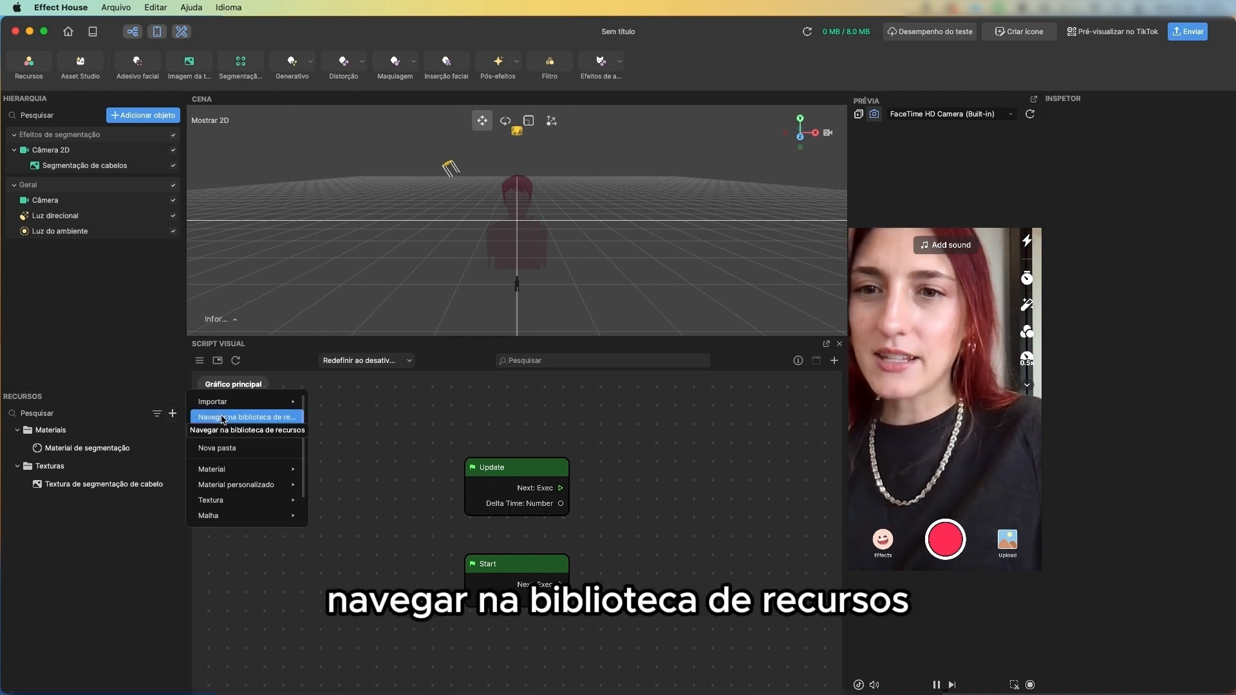
click(223, 417)
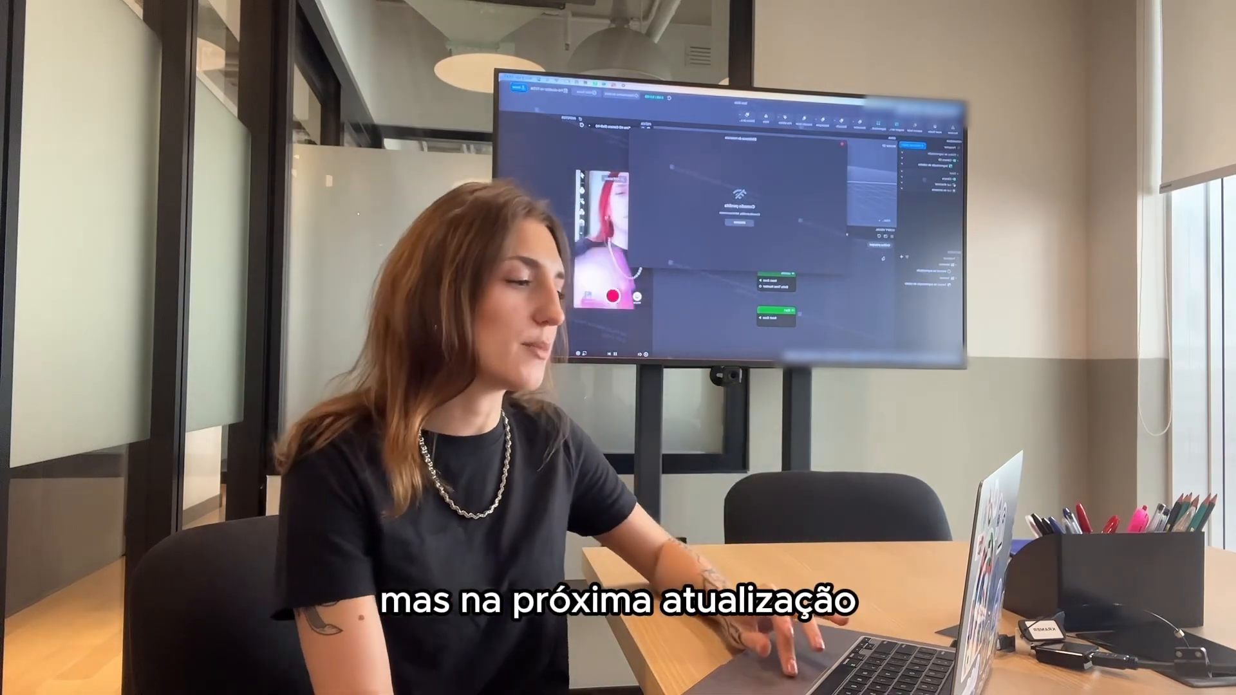
click(738, 224)
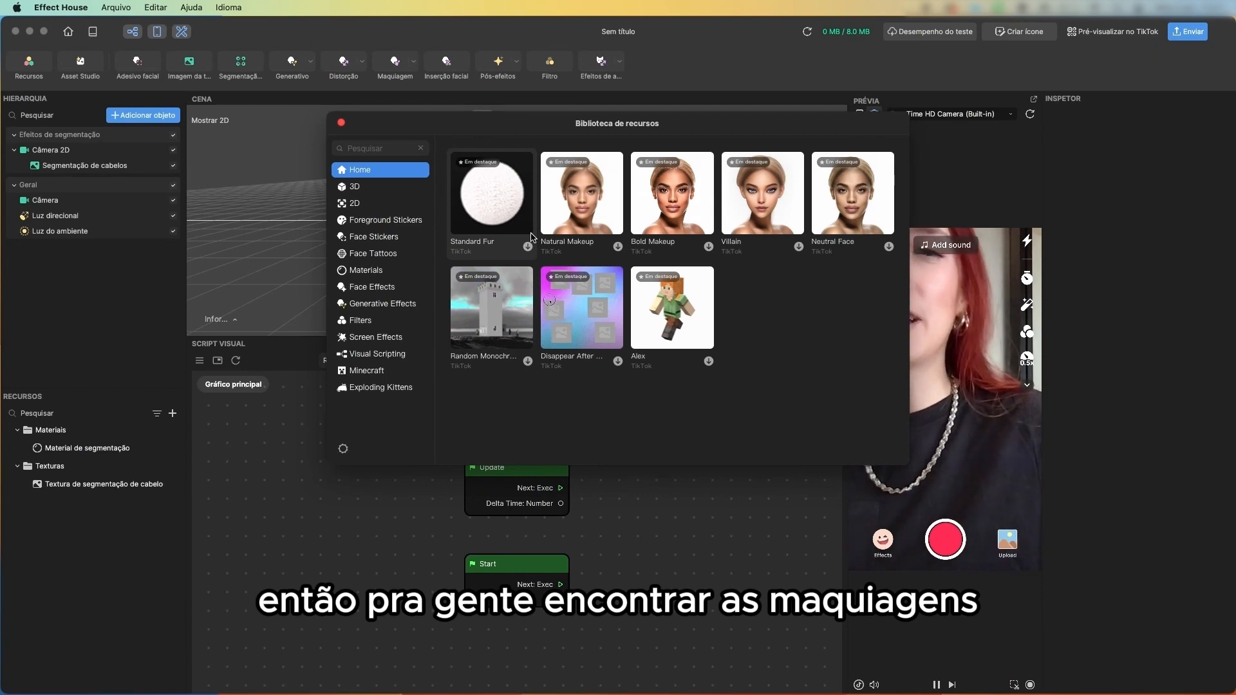
- Browse the Face Effects category of the resource library and add the Angel Makeup preset to the scene
click(394, 288)
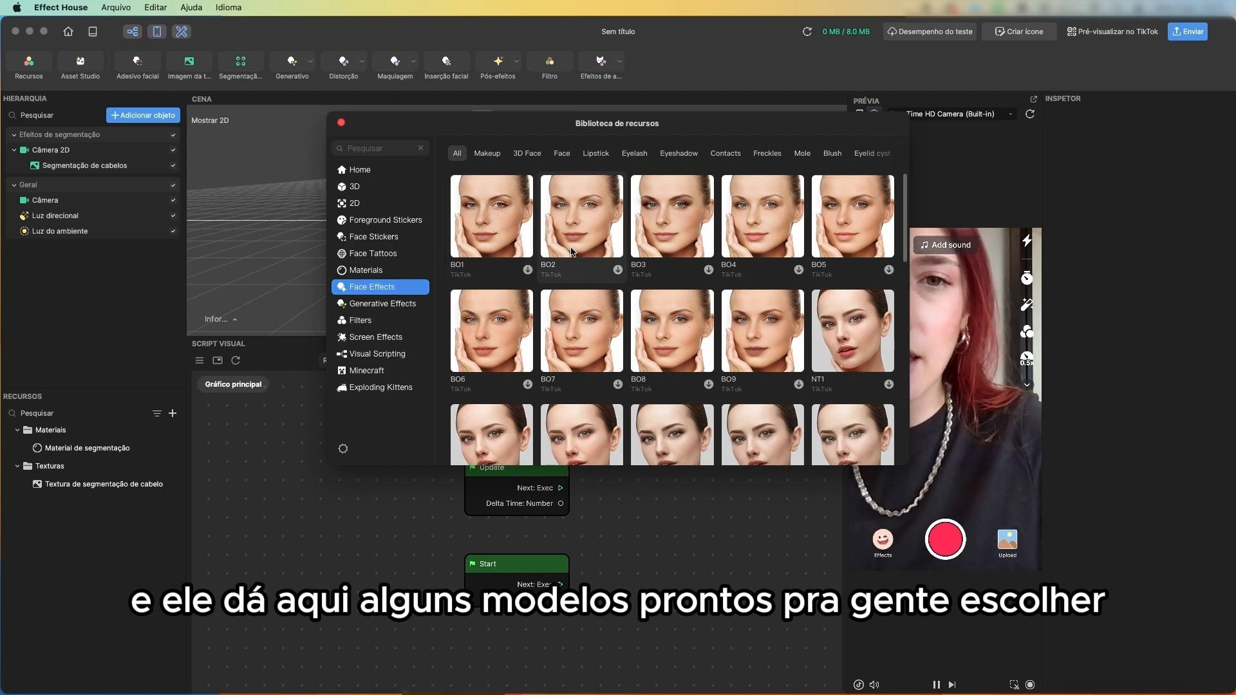
scroll(571, 251, down, 5)
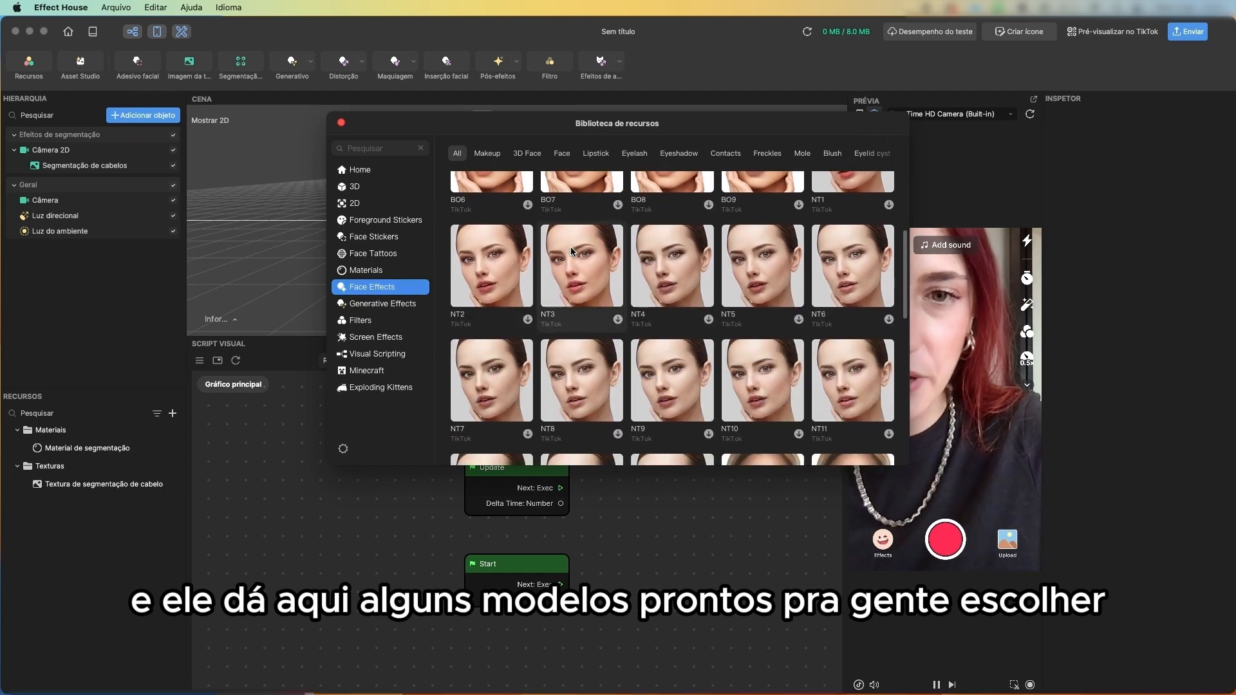
scroll(572, 251, down, 8)
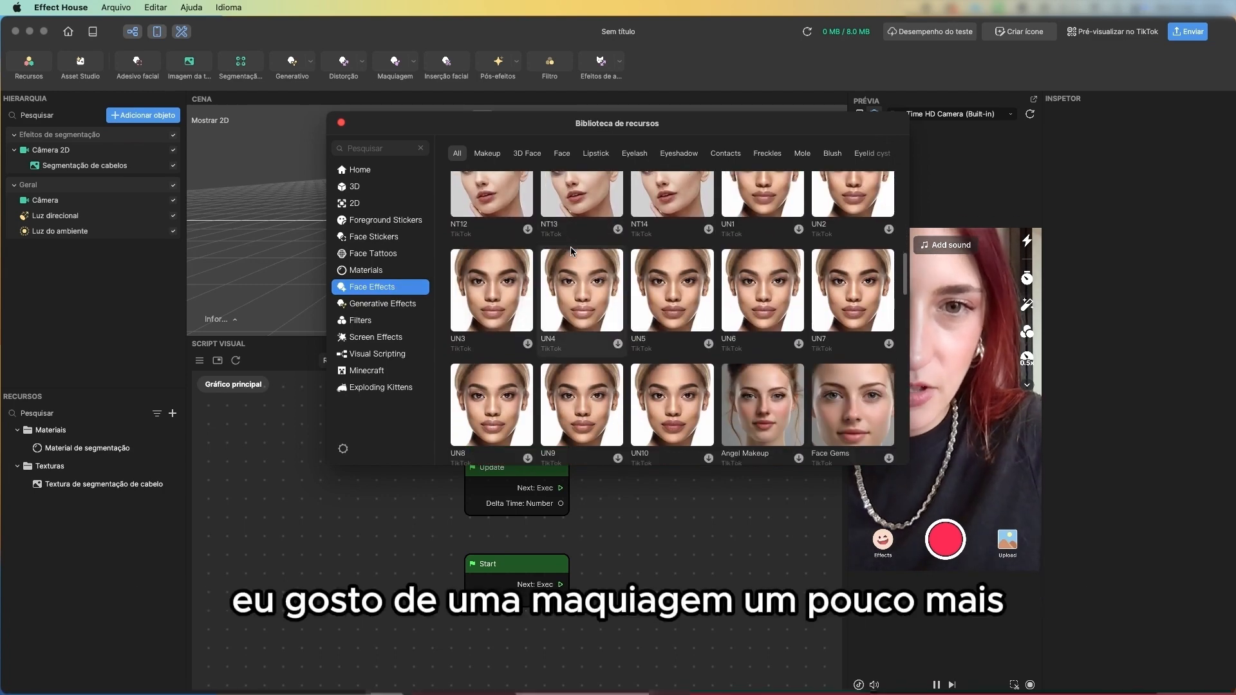
scroll(571, 251, down, 5)
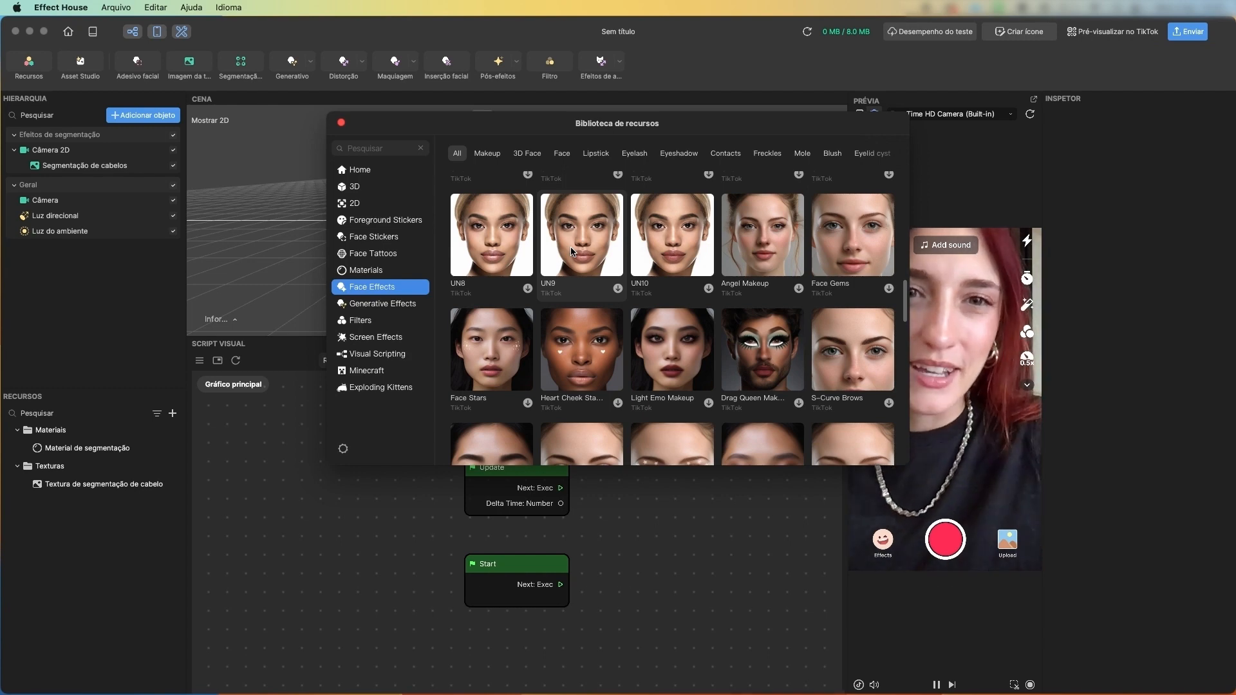
click(780, 263)
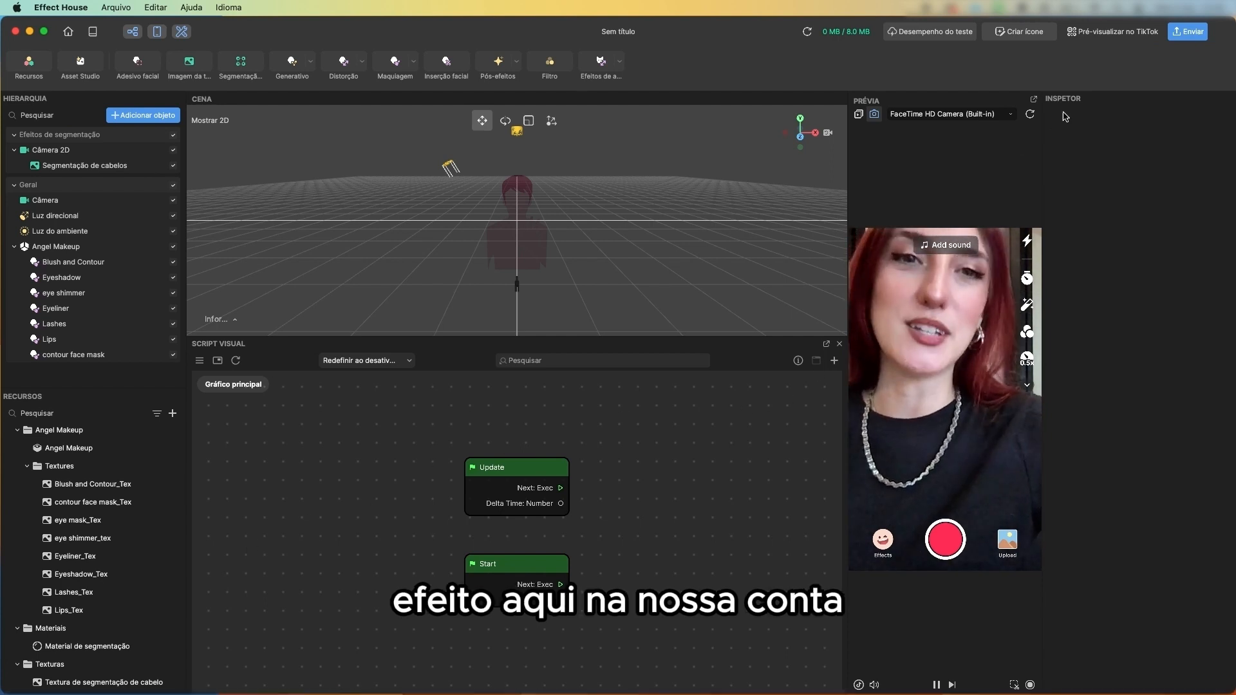
- Start submitting the finished hair and makeup effect
click(1201, 38)
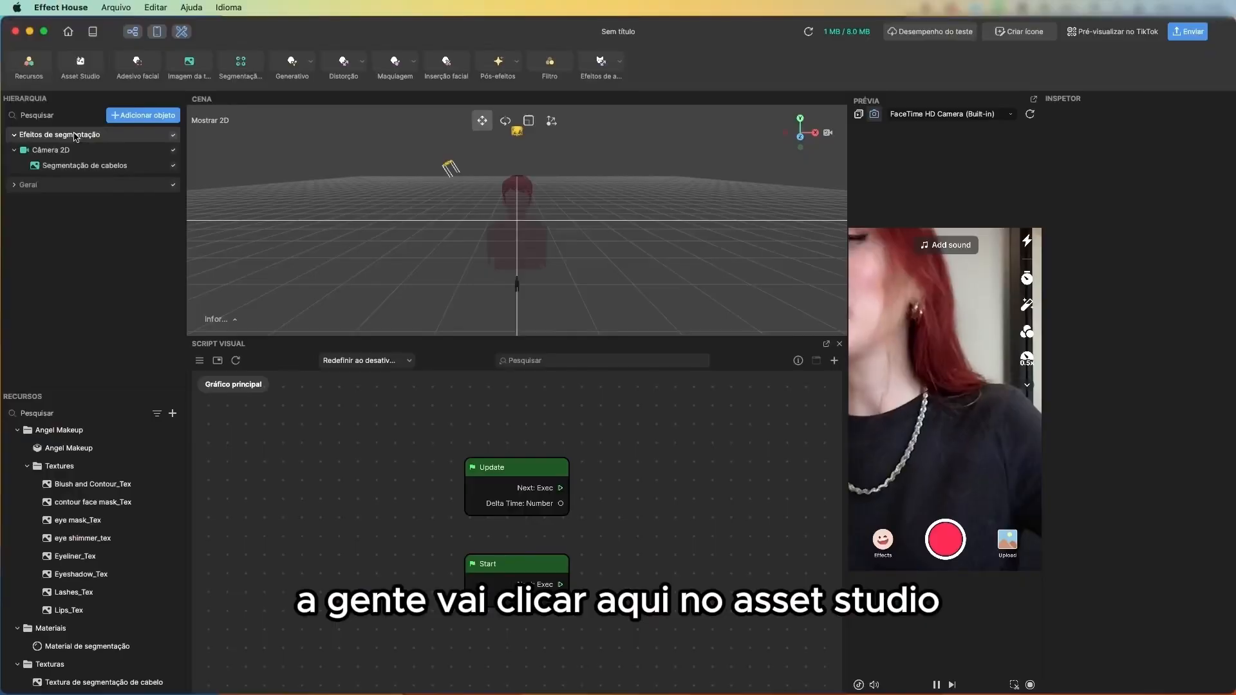
- Generate face masks in Asset Studio from the prompt "um blush de flores", and generate a fresh batch from the same prompt
click(79, 64)
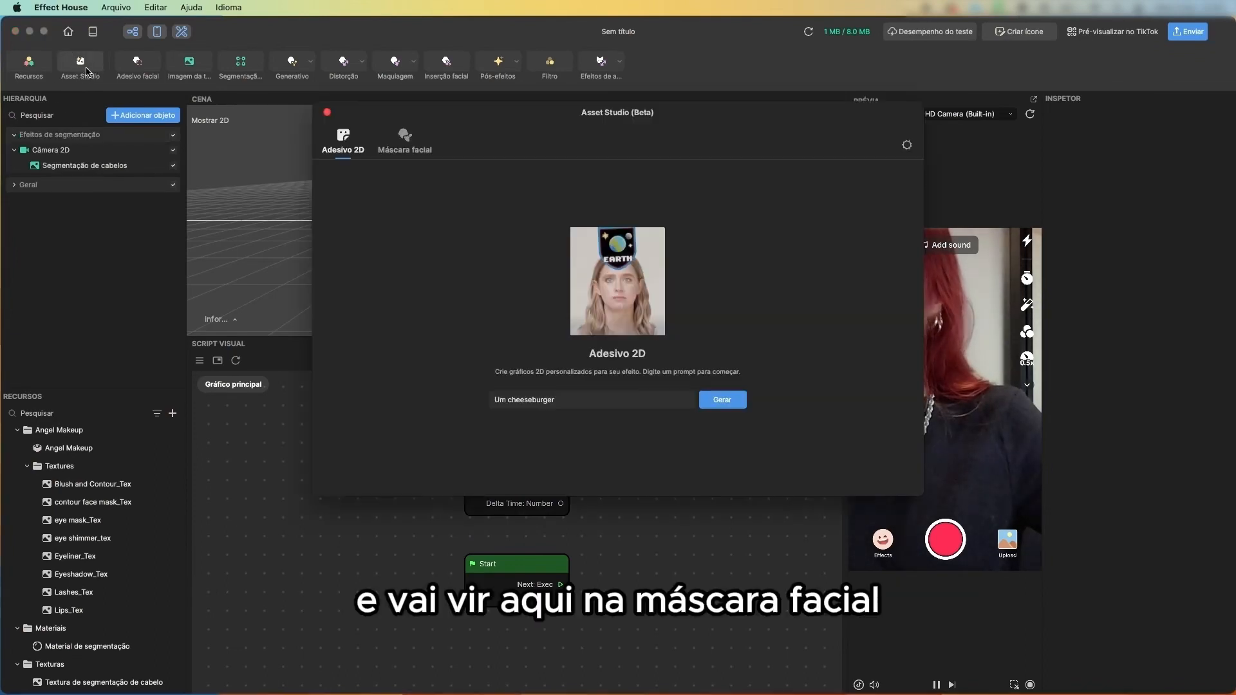
click(406, 155)
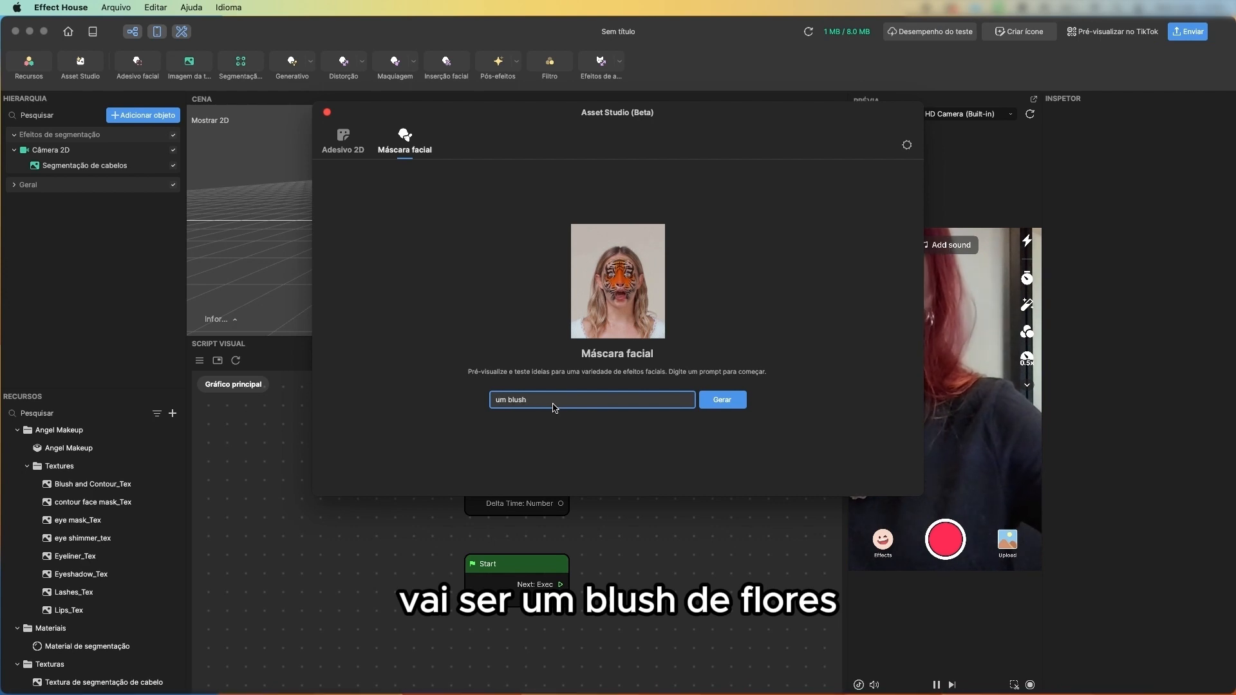
text(flores)
key(Return)
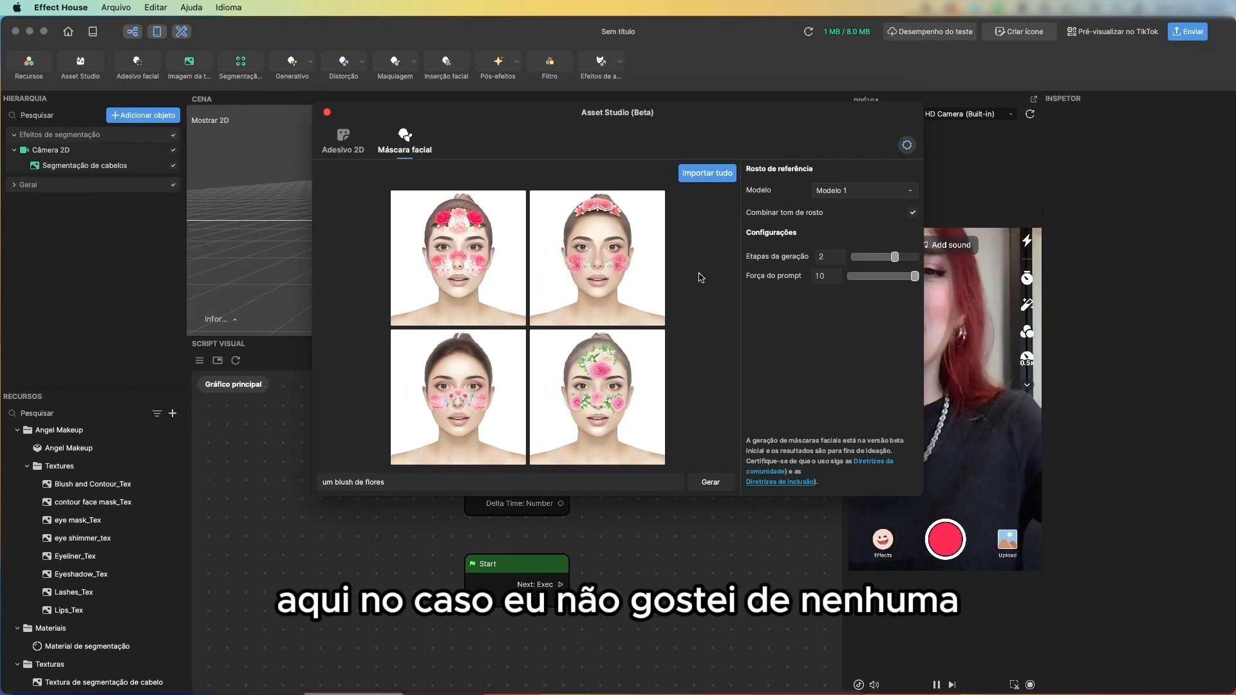
click(711, 482)
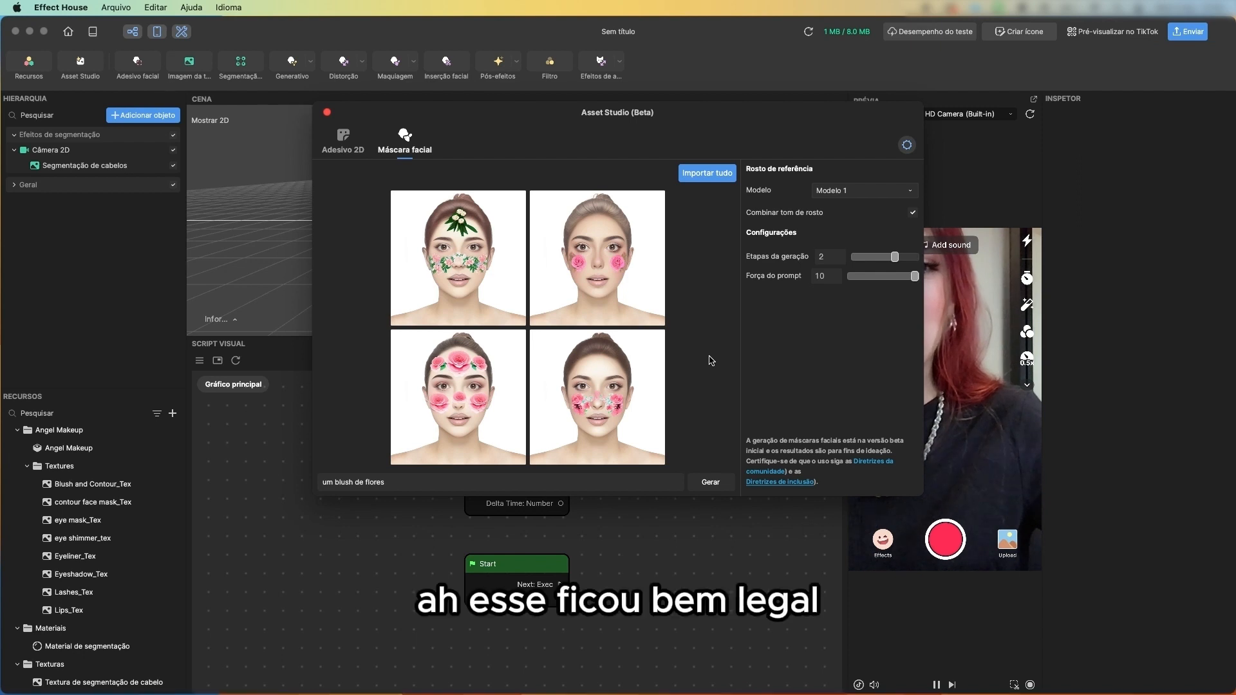
- Import the fourth mask, with pink flowers across cheeks and nose, and add its um blush de flores prefab to the scene hierarchy
click(621, 376)
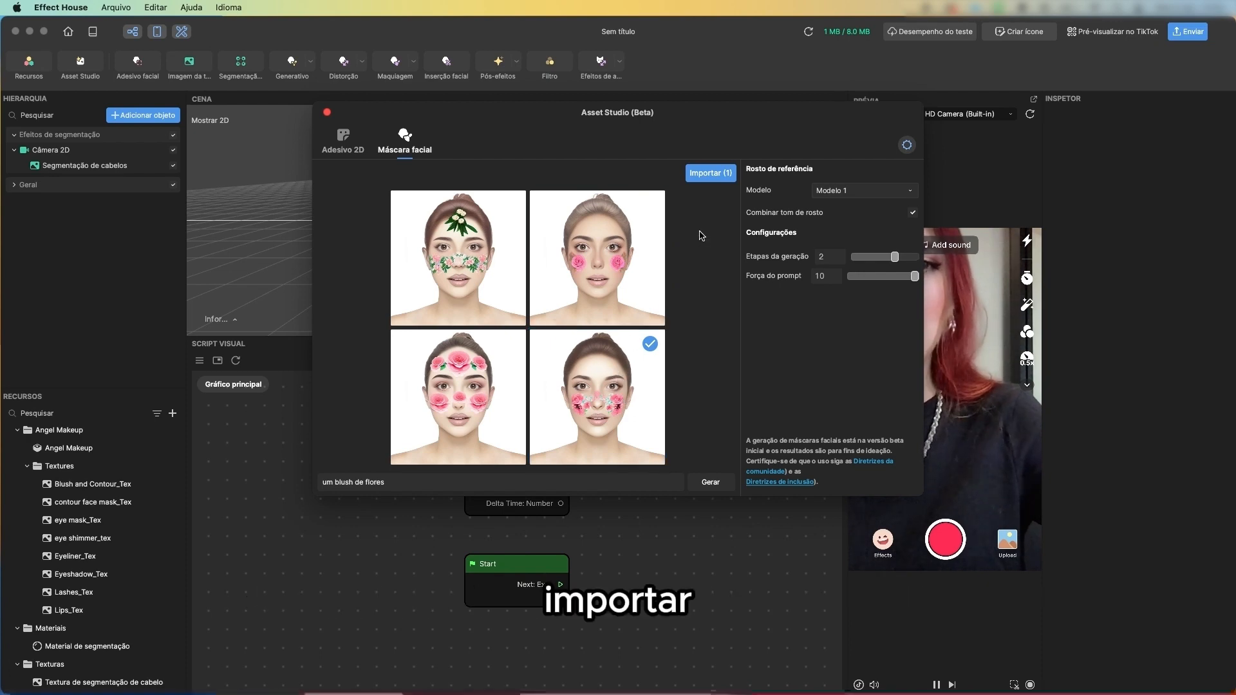
click(718, 176)
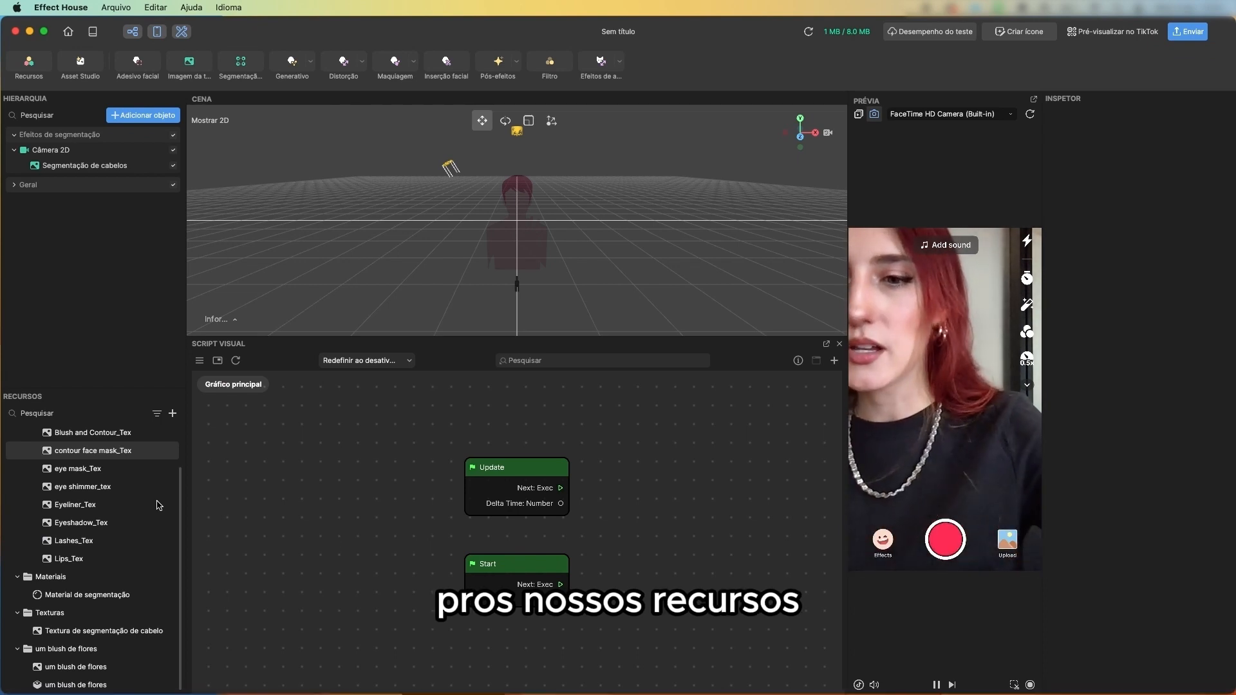
drag(74, 686, 166, 451)
drag(149, 364, 113, 279)
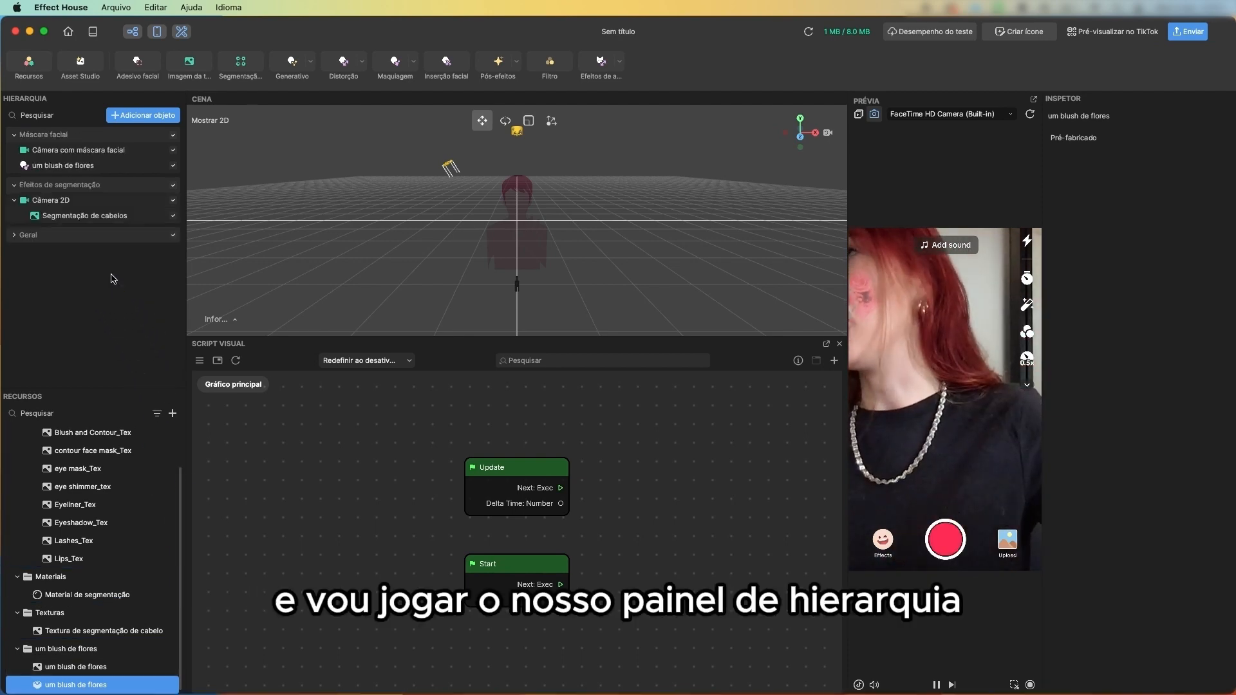